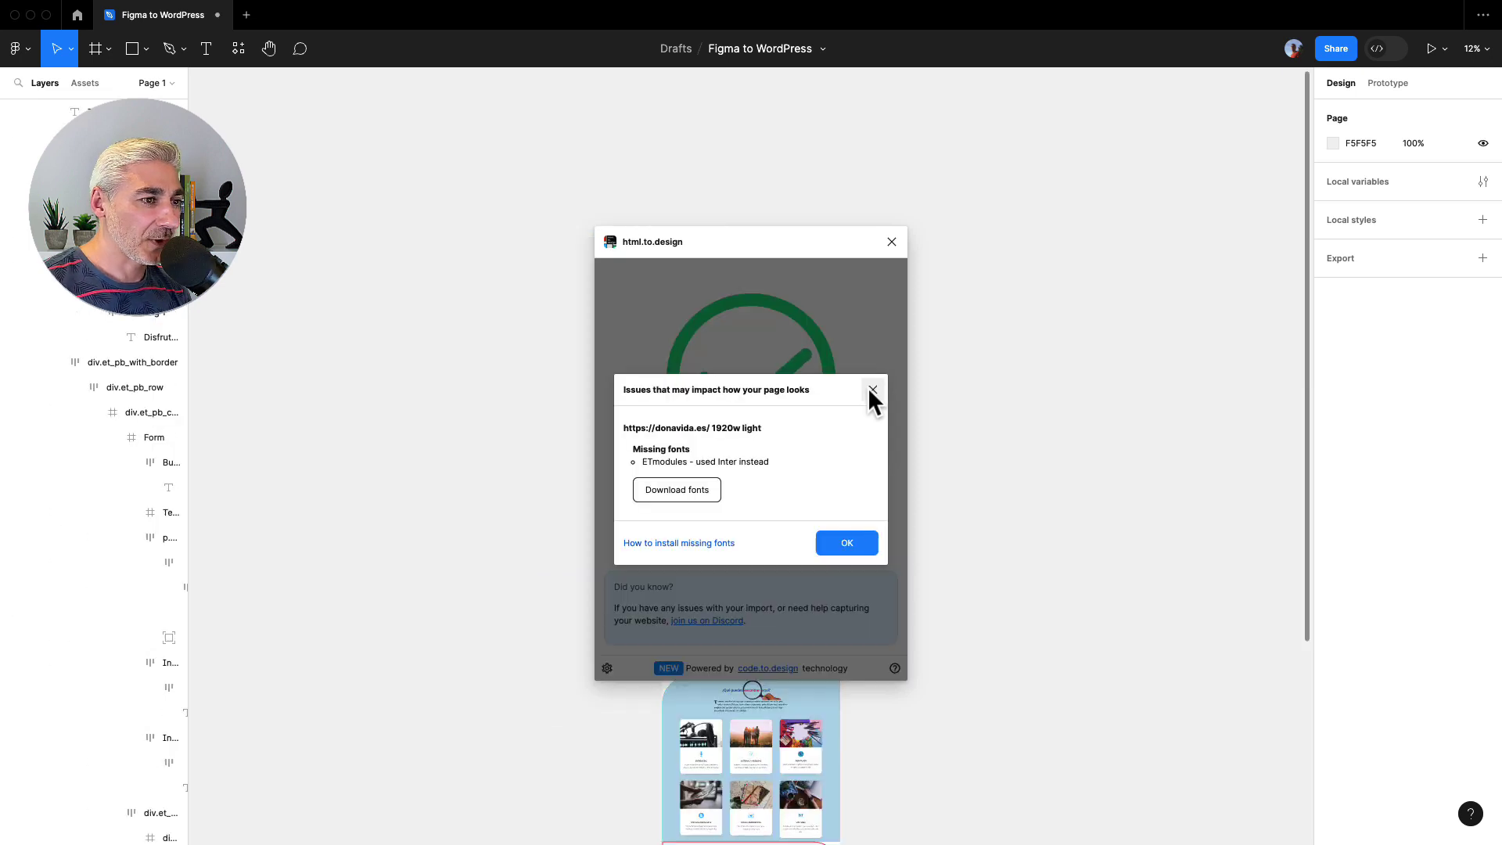
- Close the plugin and delete the blue pop-up overlay covering the hero
left_click(892, 241)
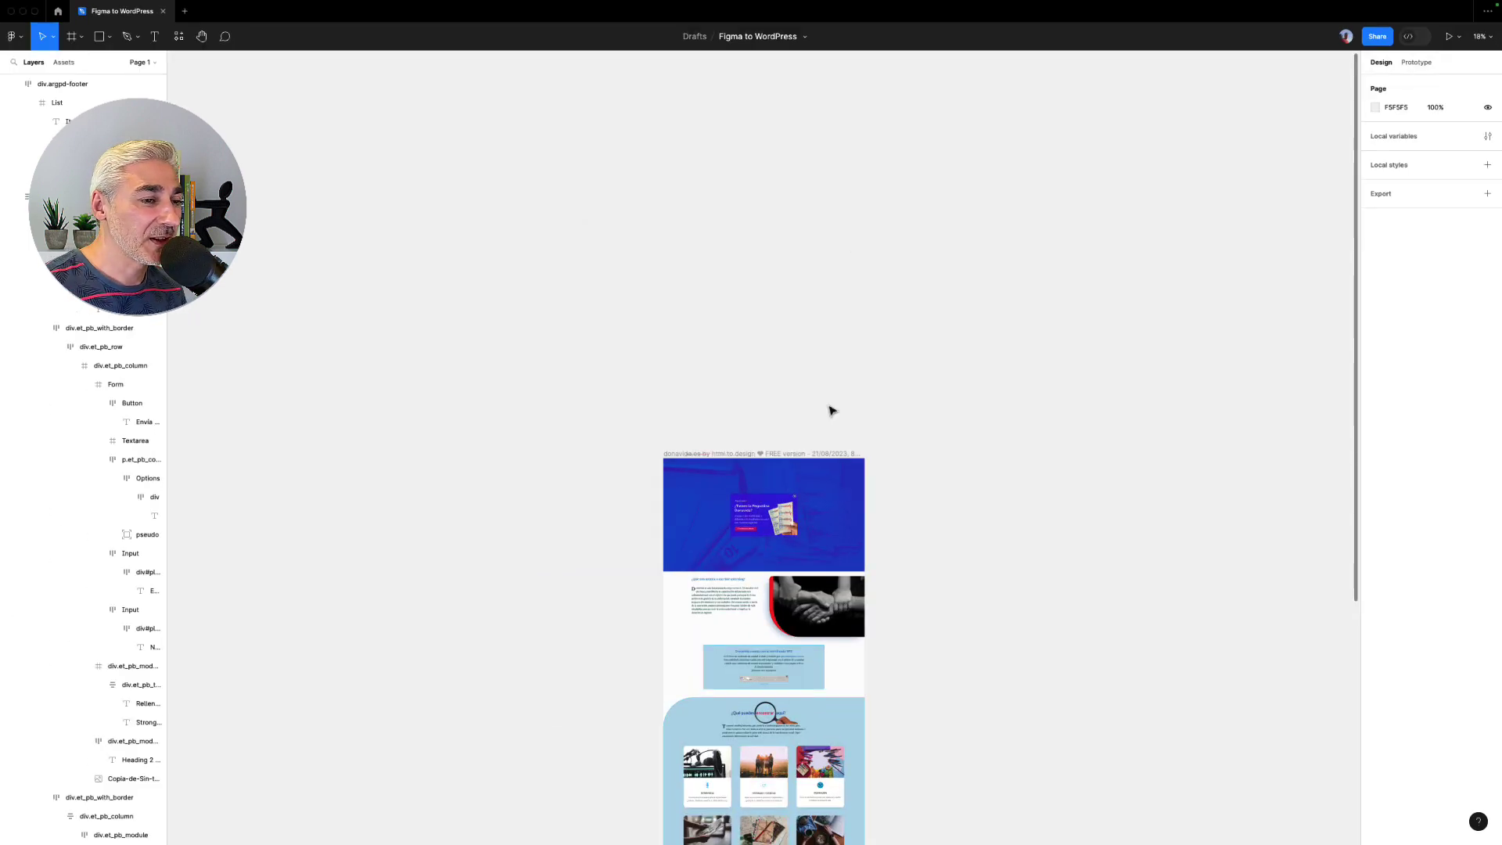
left_click(799, 486)
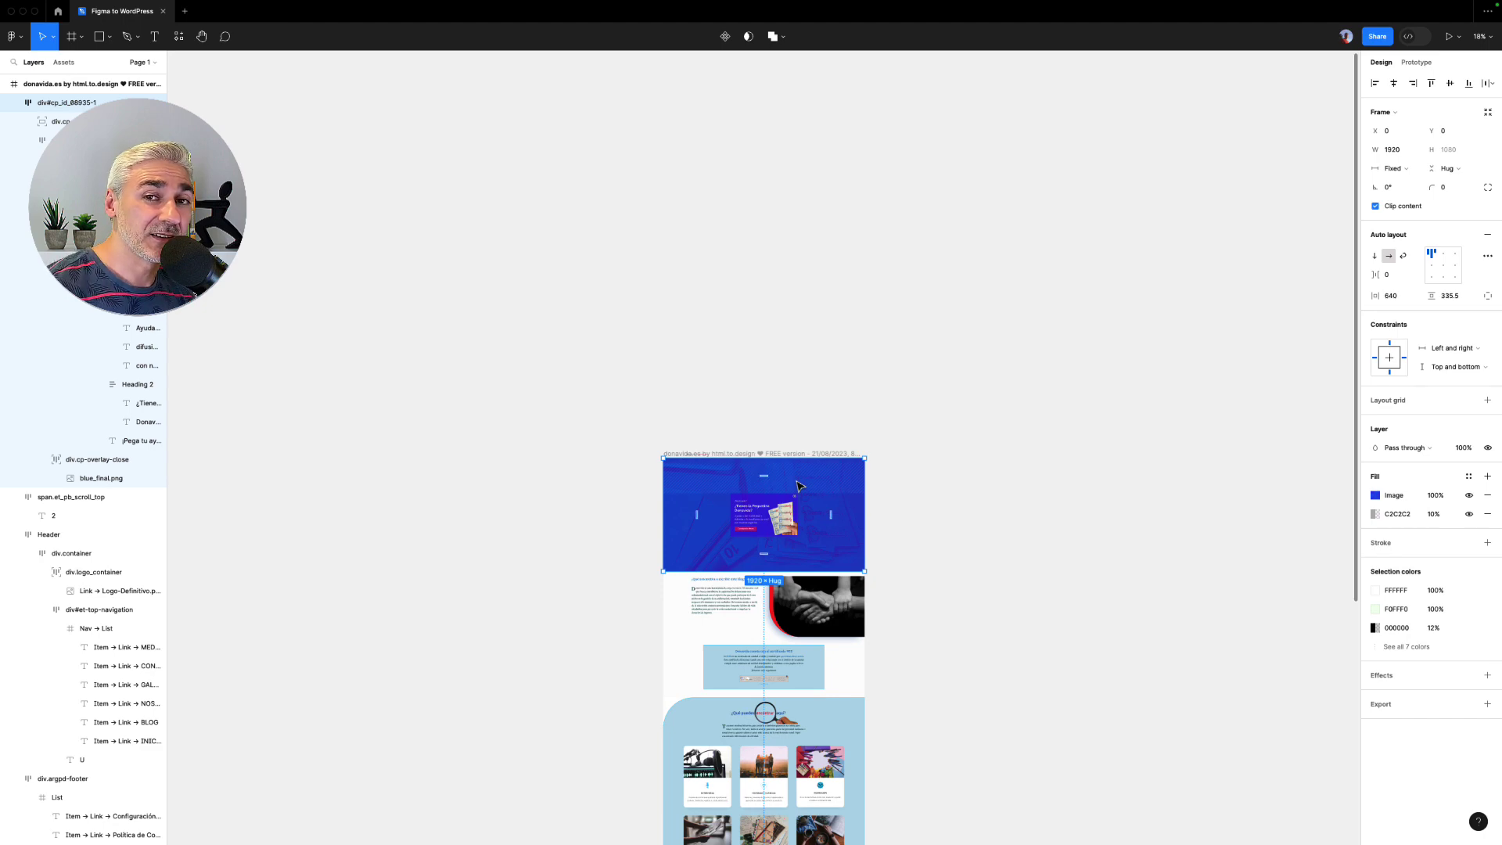
key("Delete")
- Move the imported page frame up and rename it Donavida
left_click_drag(792, 454, 793, 174)
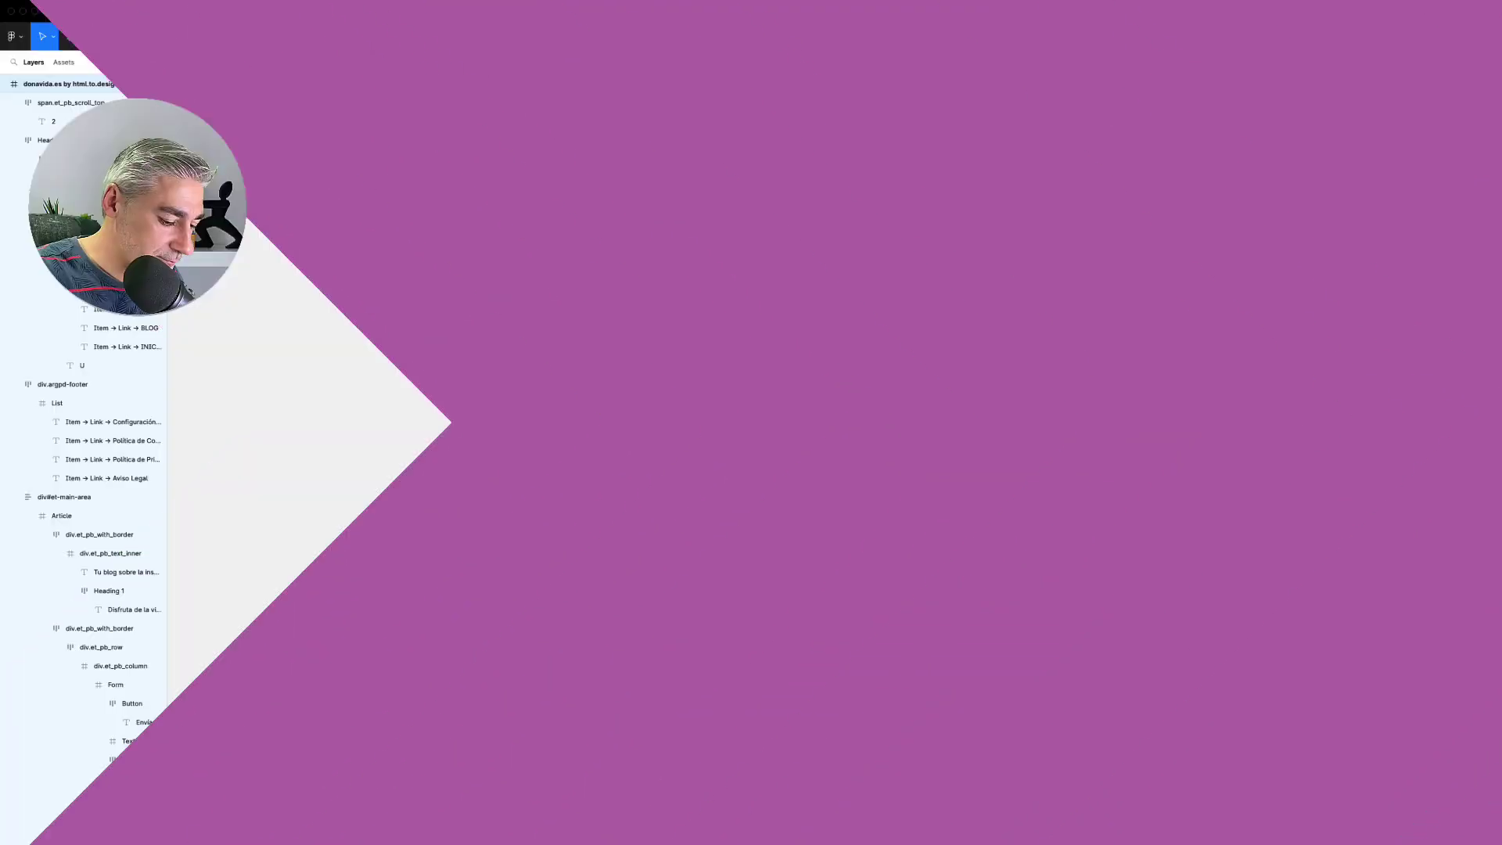
type("Donavida")
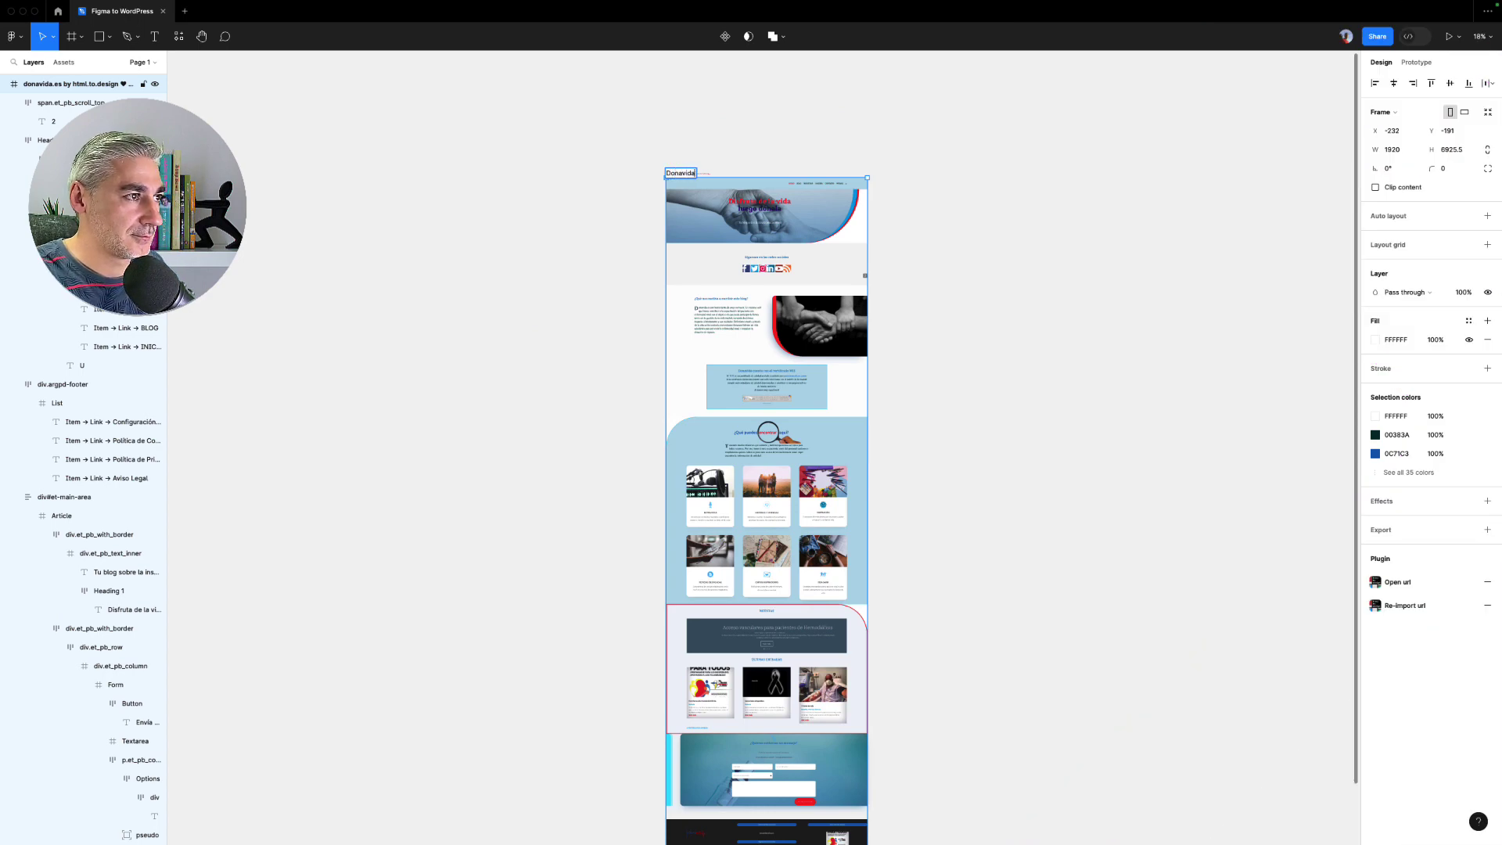
left_click(781, 134)
scroll(720, 167, "up", 5)
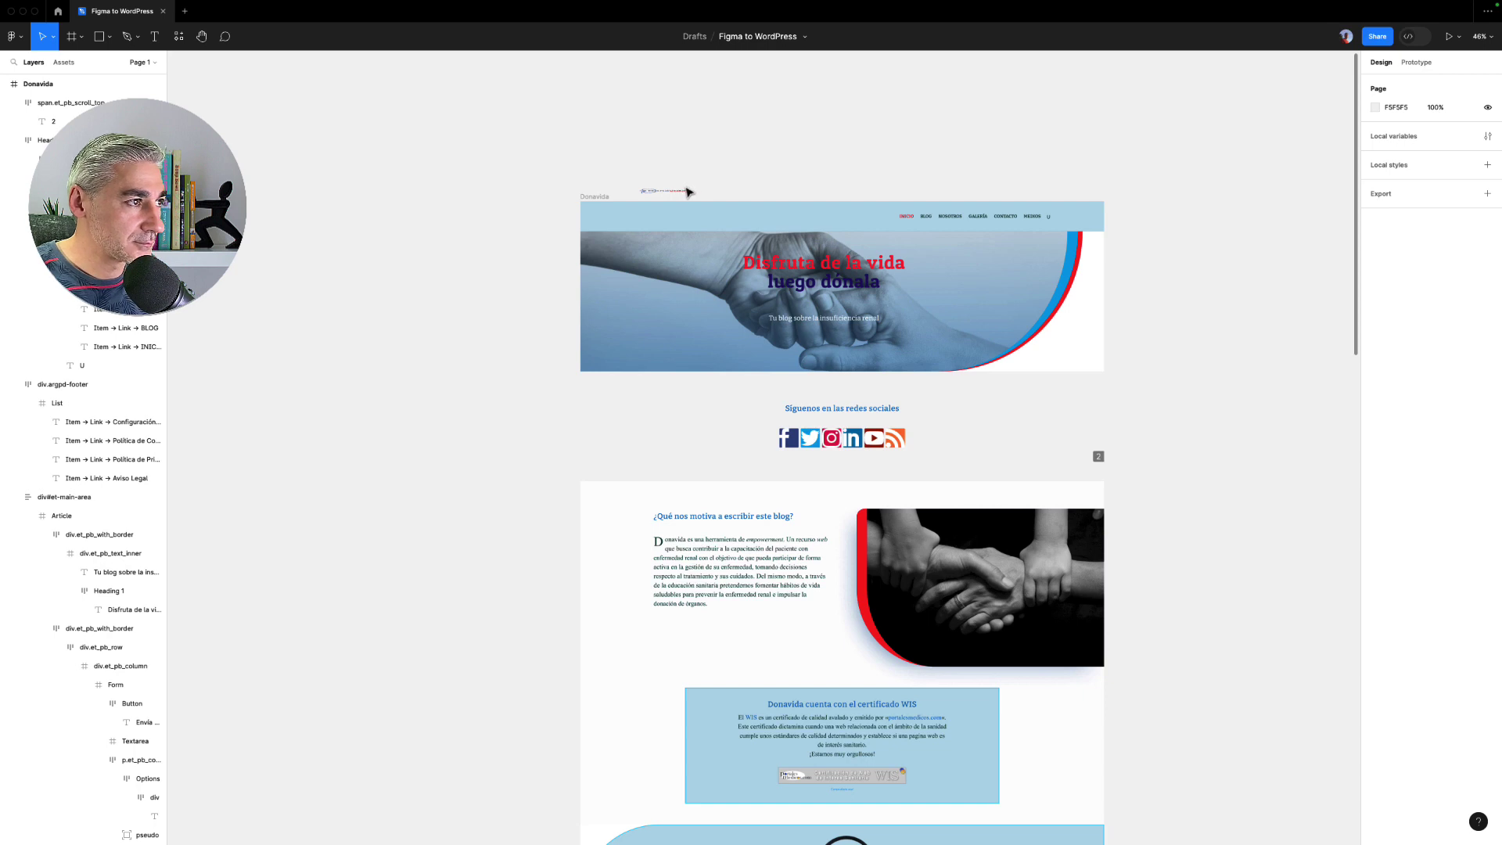
- Cut the 'Disfruta de la vida luego dónala' text block out of the frame and draw a rectangle over the hero
double_click(810, 294)
double_click(814, 290)
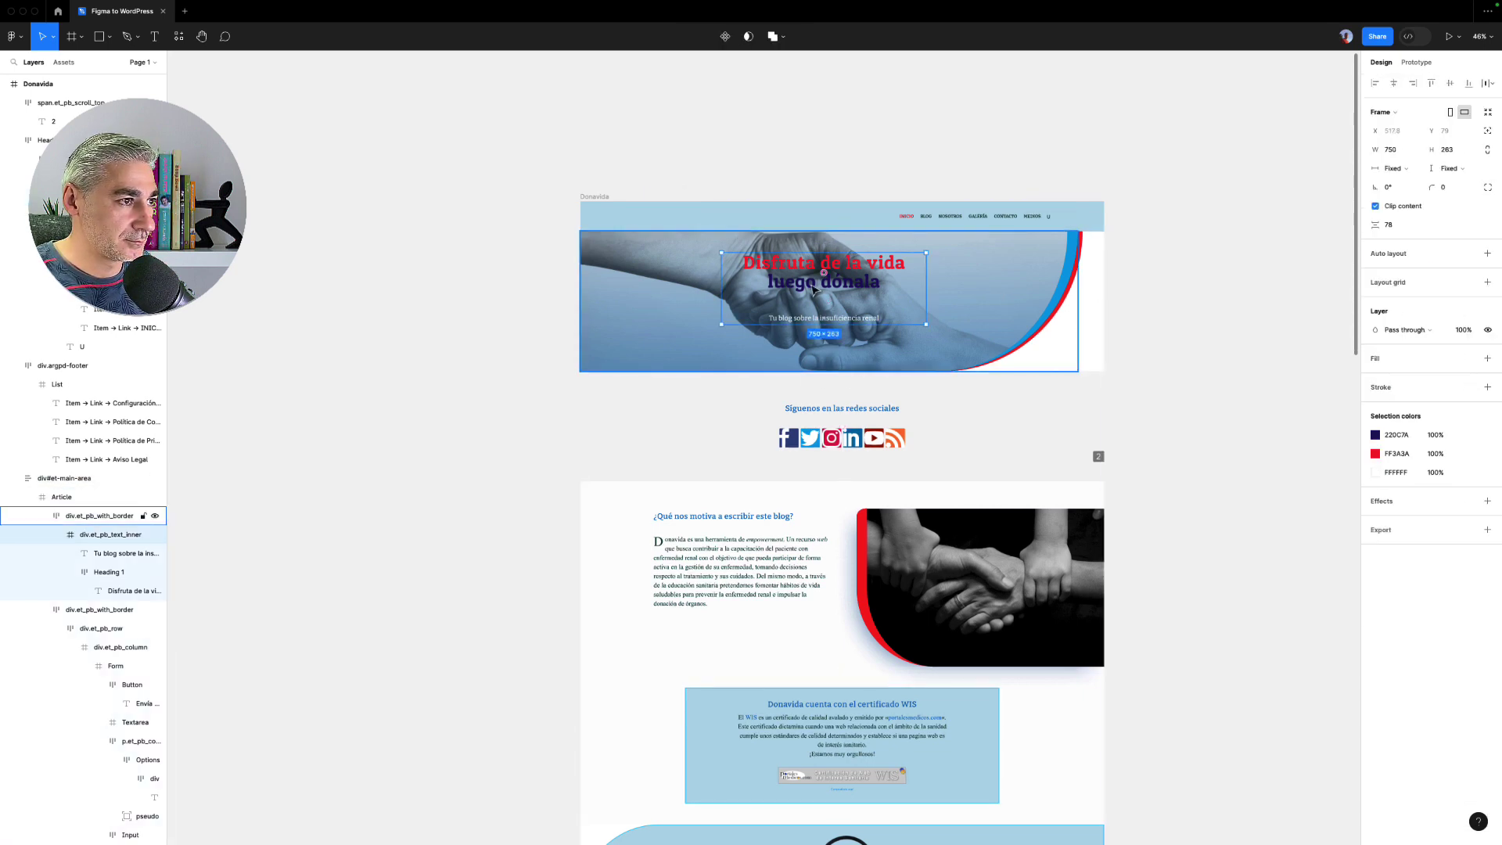
key("ctrl+x")
key("ctrl+v")
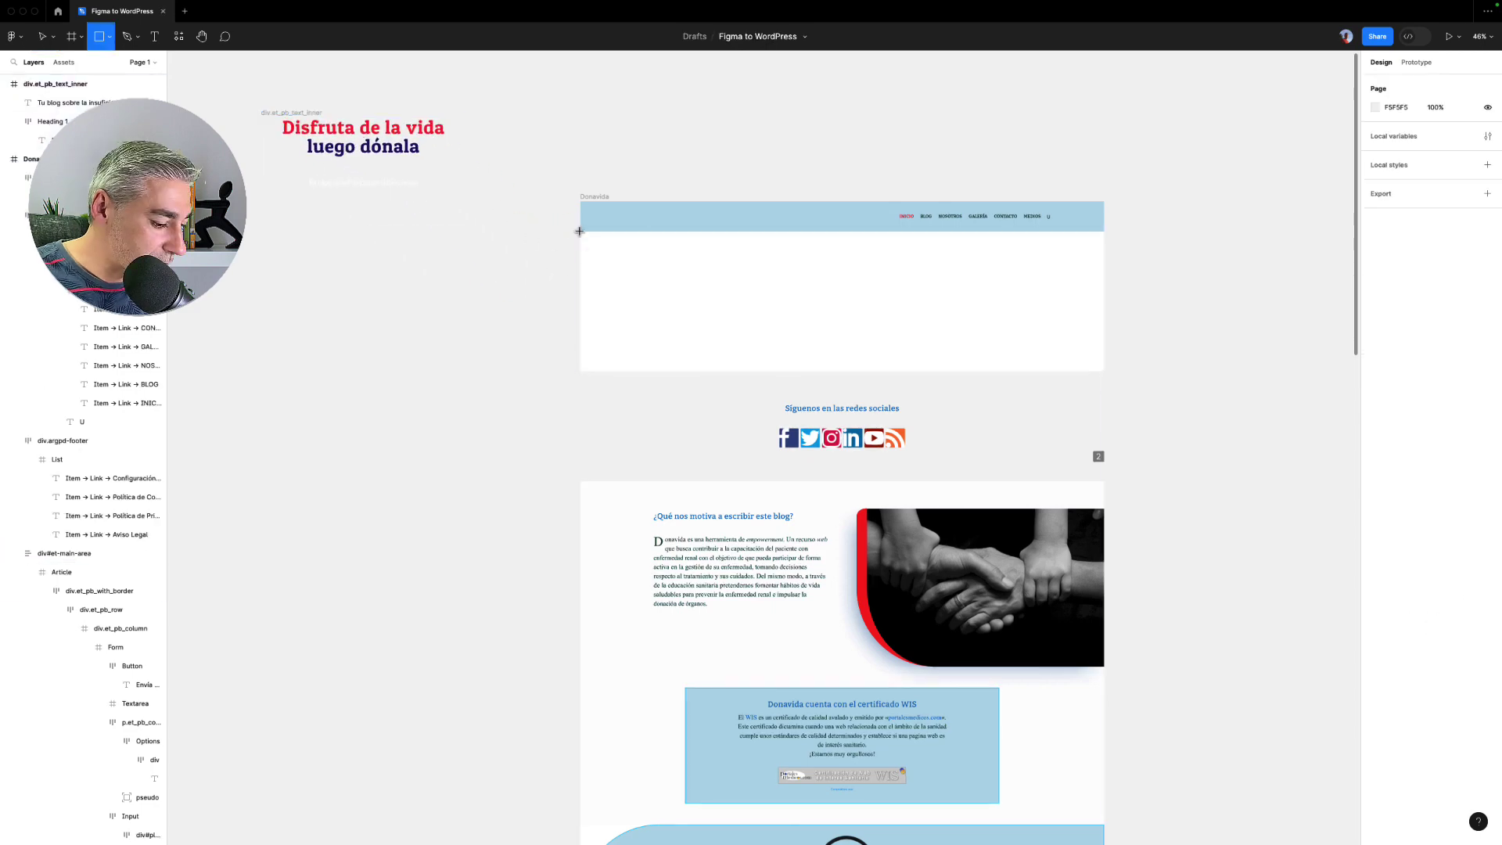
key("r")
left_click_drag(581, 232, 1094, 379)
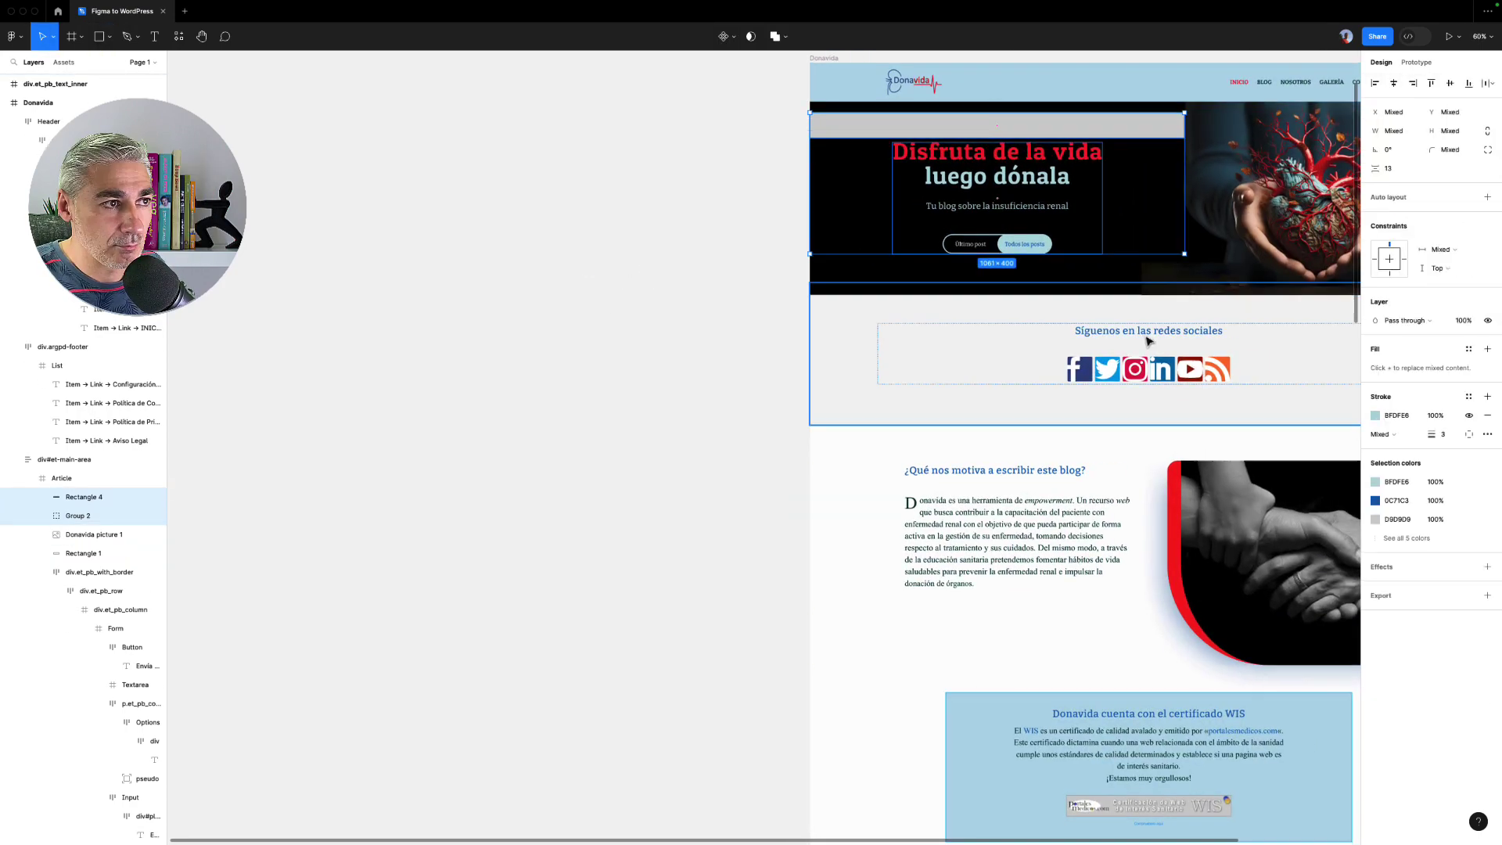
- Wrap the six social icons in a frame and scale them down together
scroll(861, 344, "up", 5)
right_click(880, 245)
left_click(914, 401)
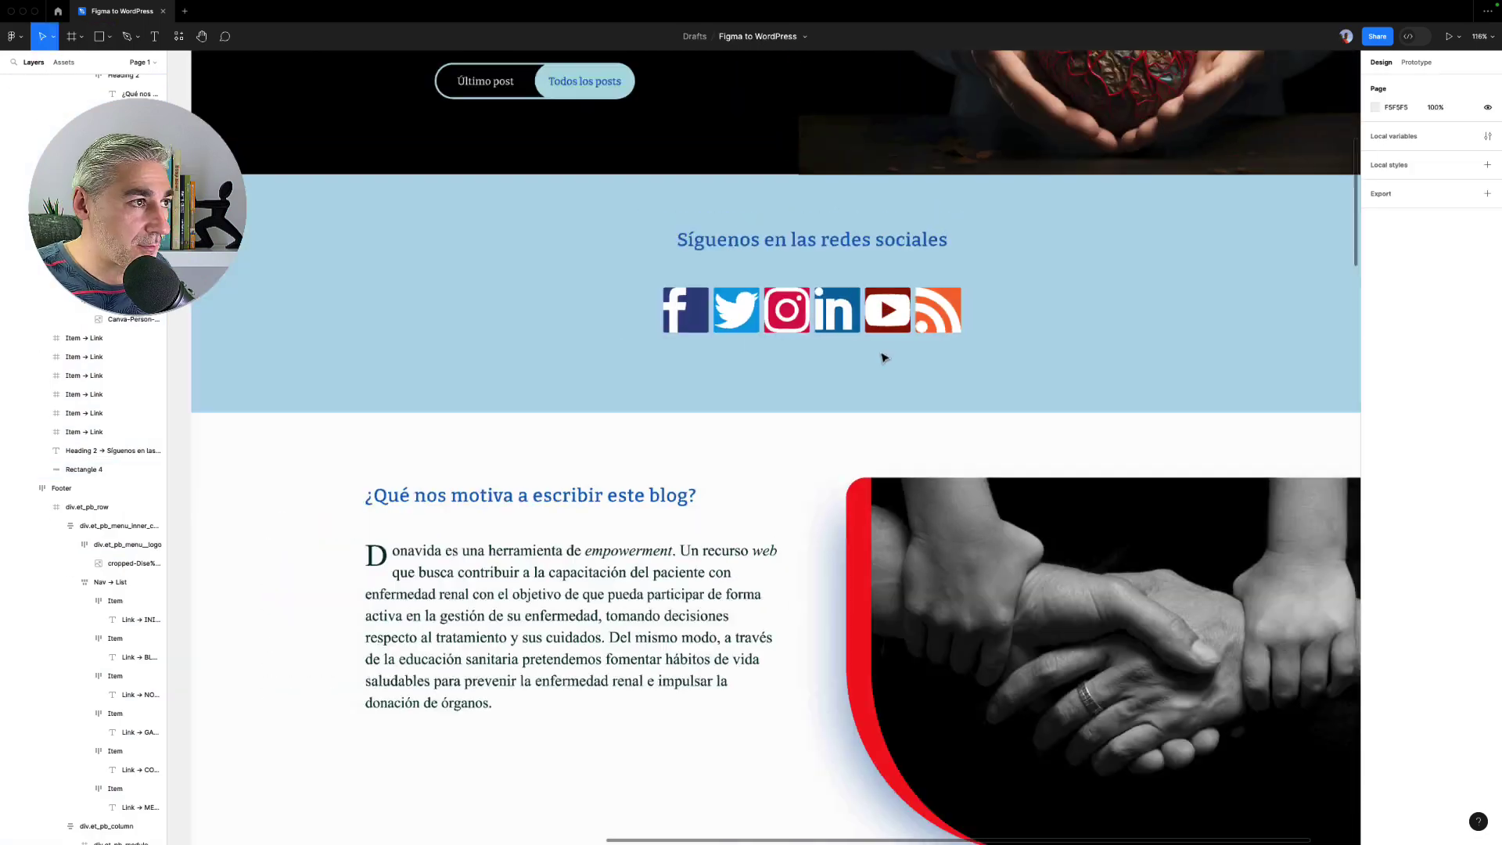
right_click(679, 298)
key("Escape")
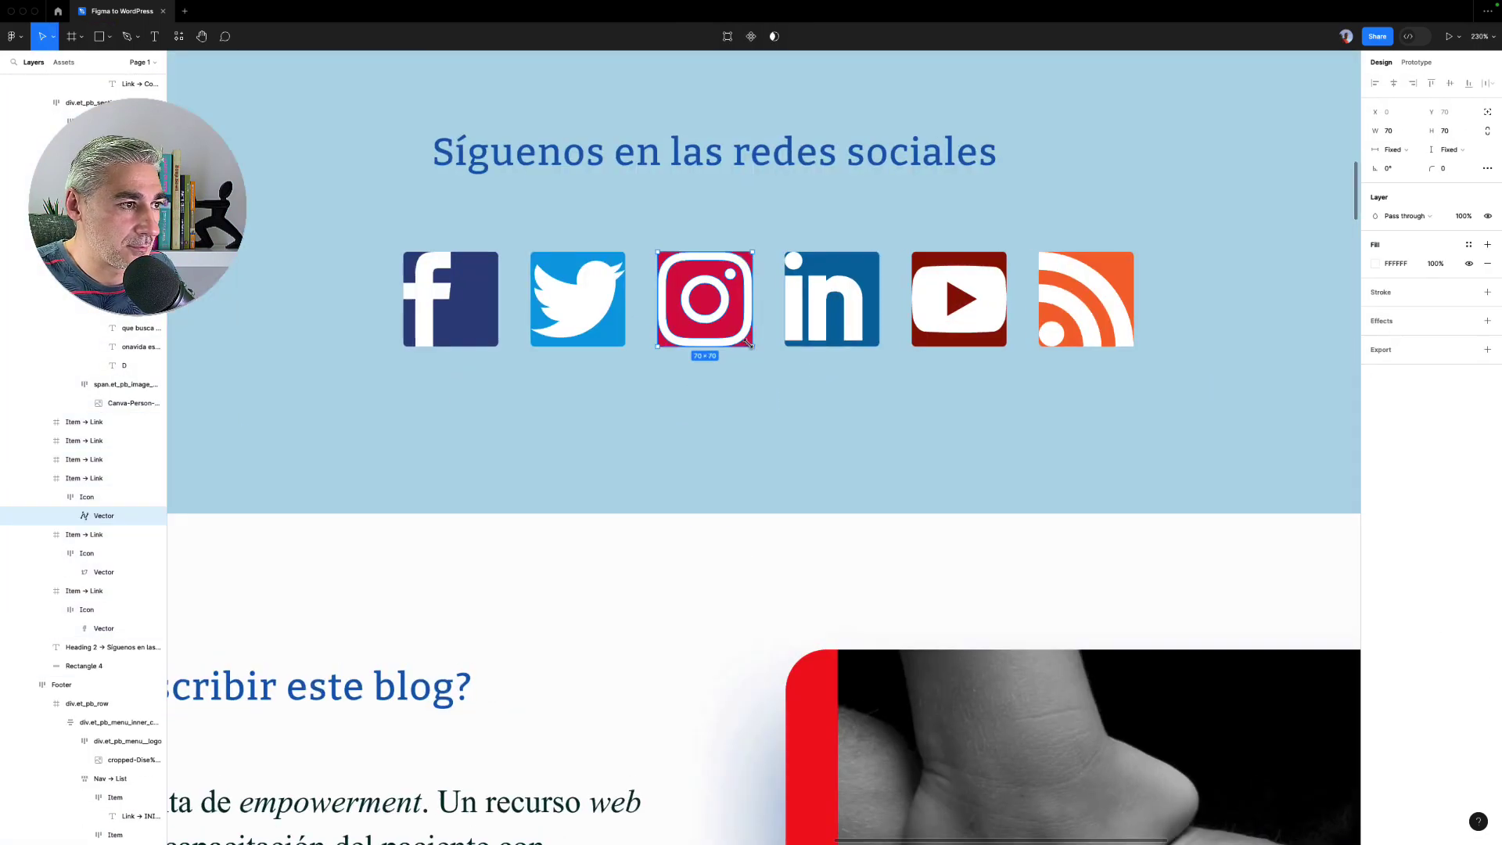
key("k")
key("Escape")
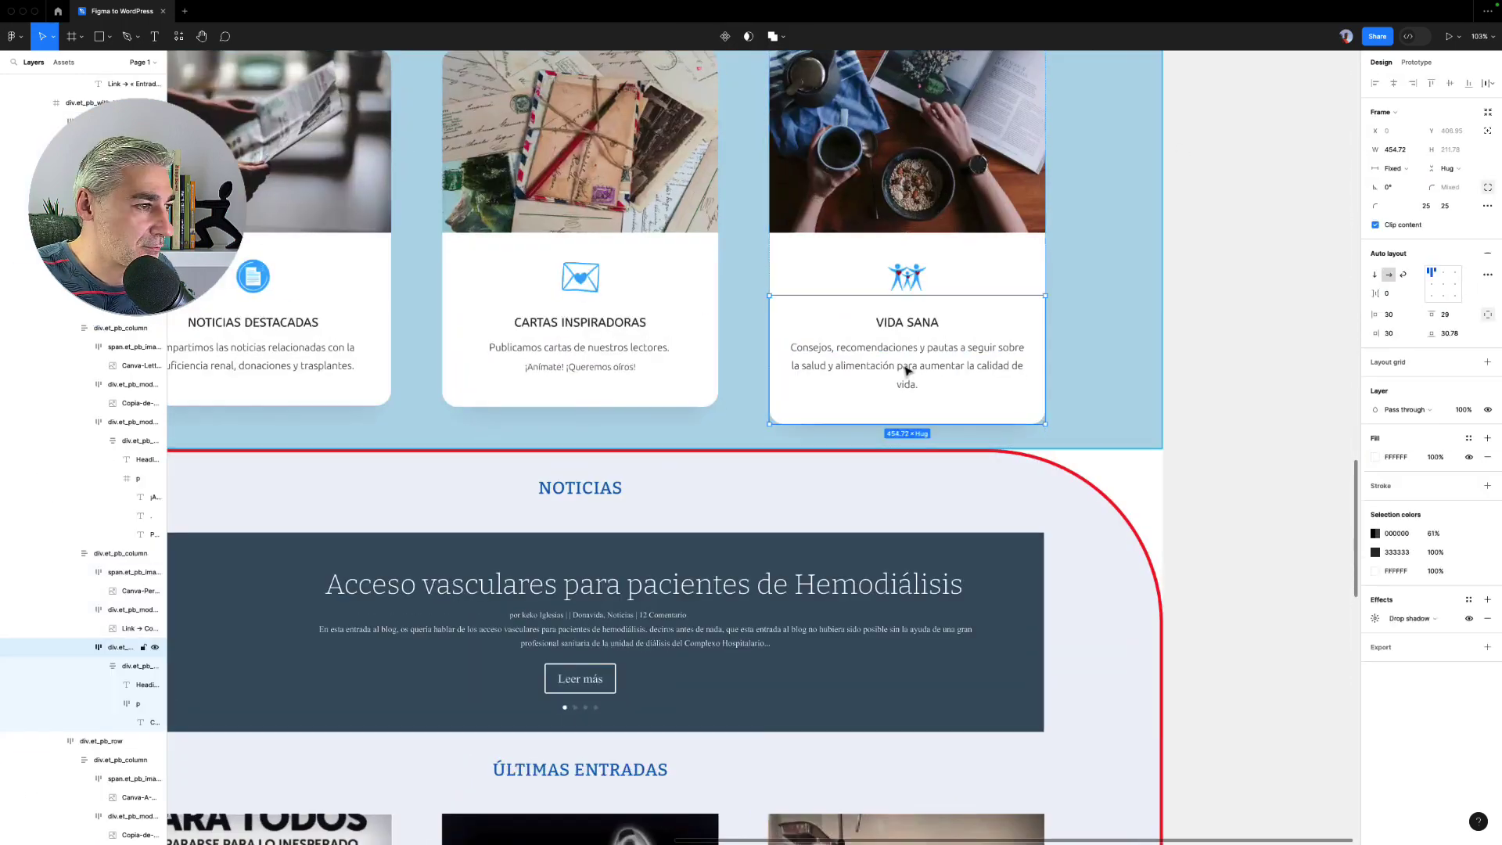
- Delete the empty element below the third latest-post card so the three cards align
left_click(905, 372)
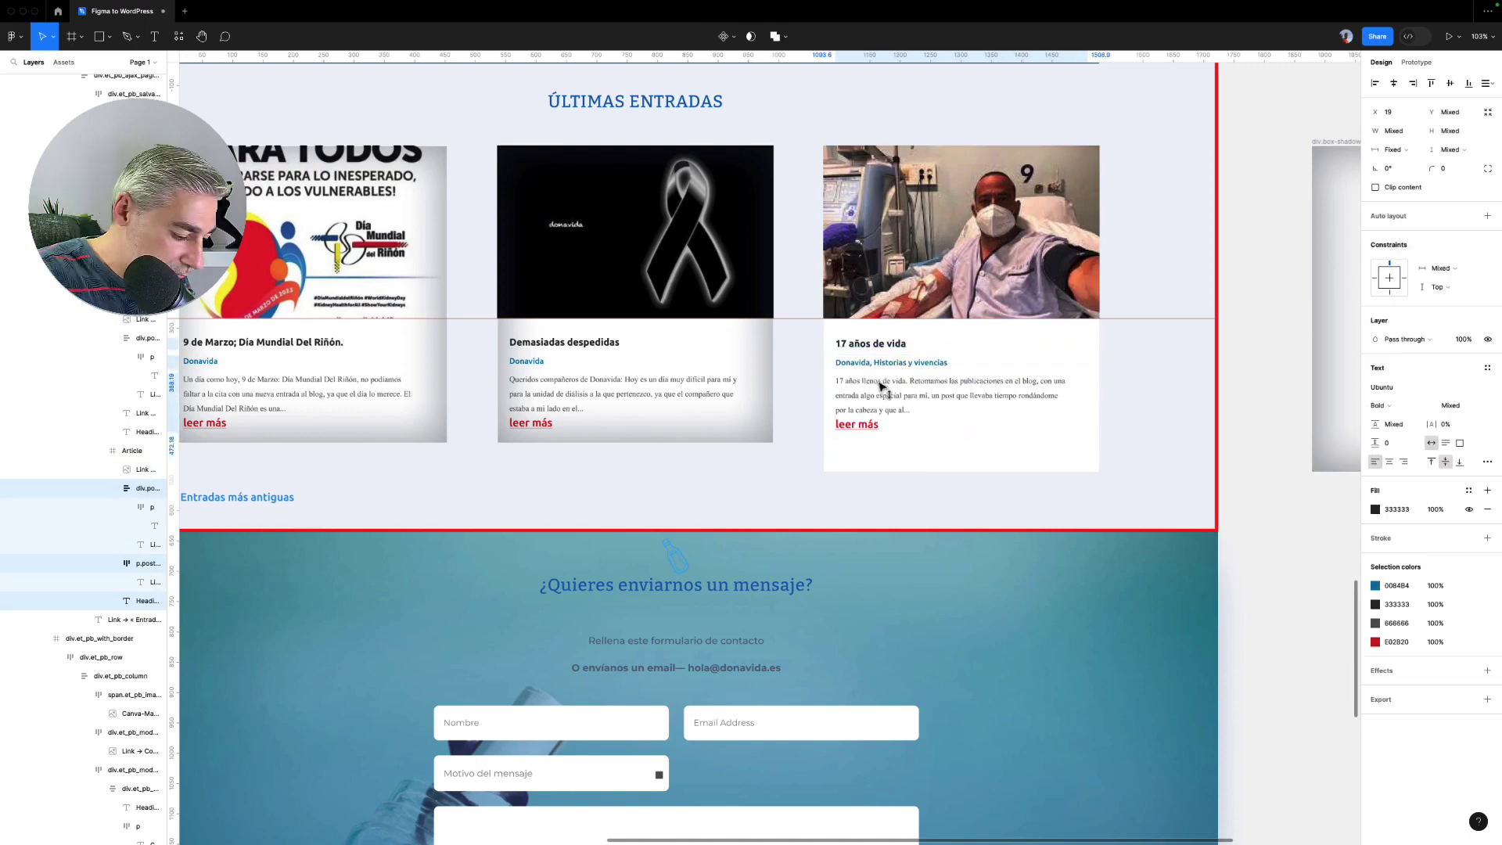
left_click(1007, 449)
key("Delete")
left_click(932, 527)
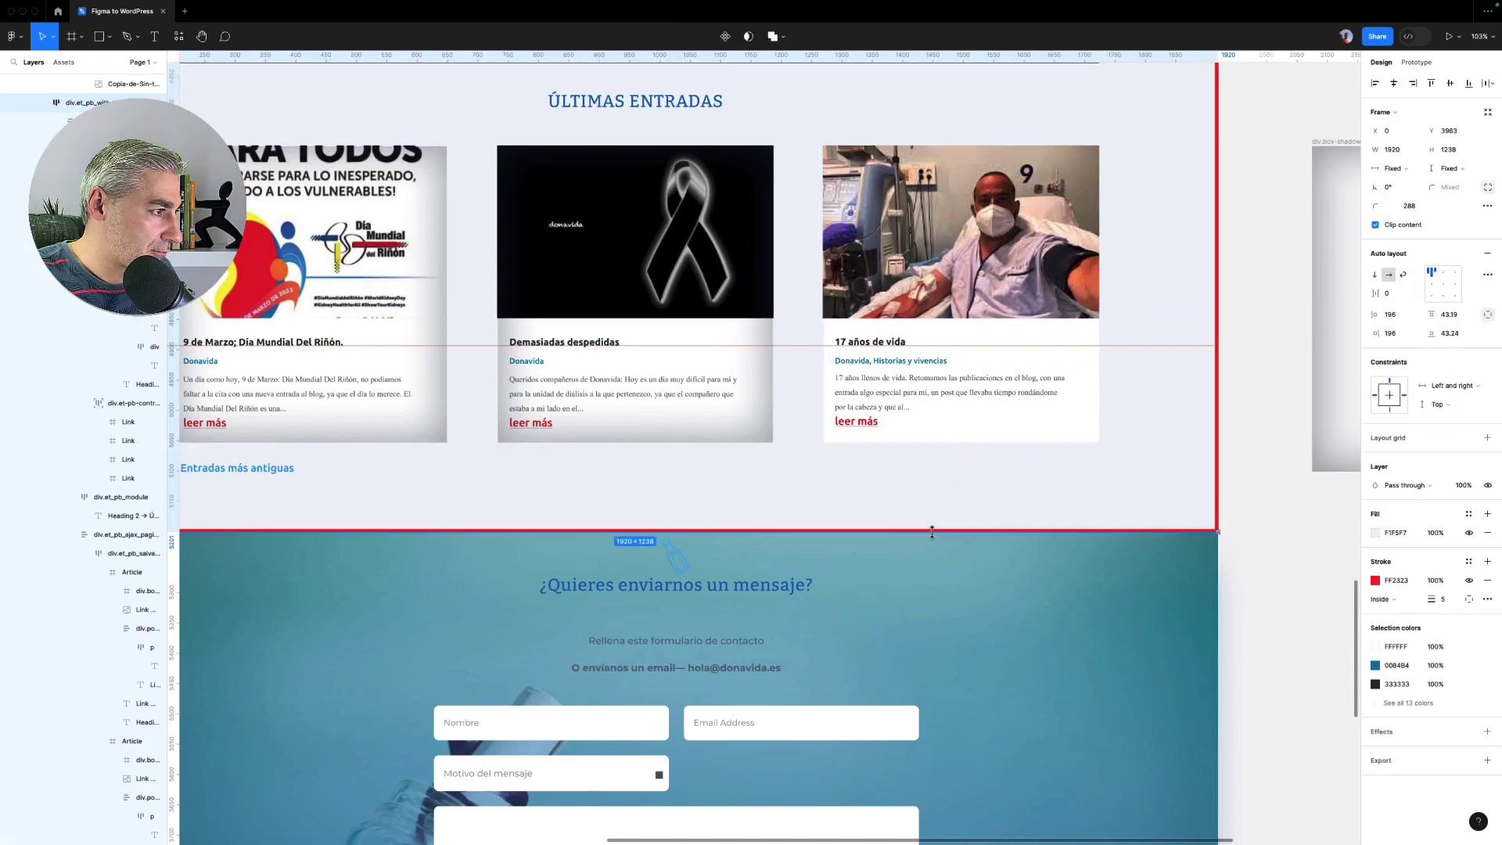
left_click(1032, 272)
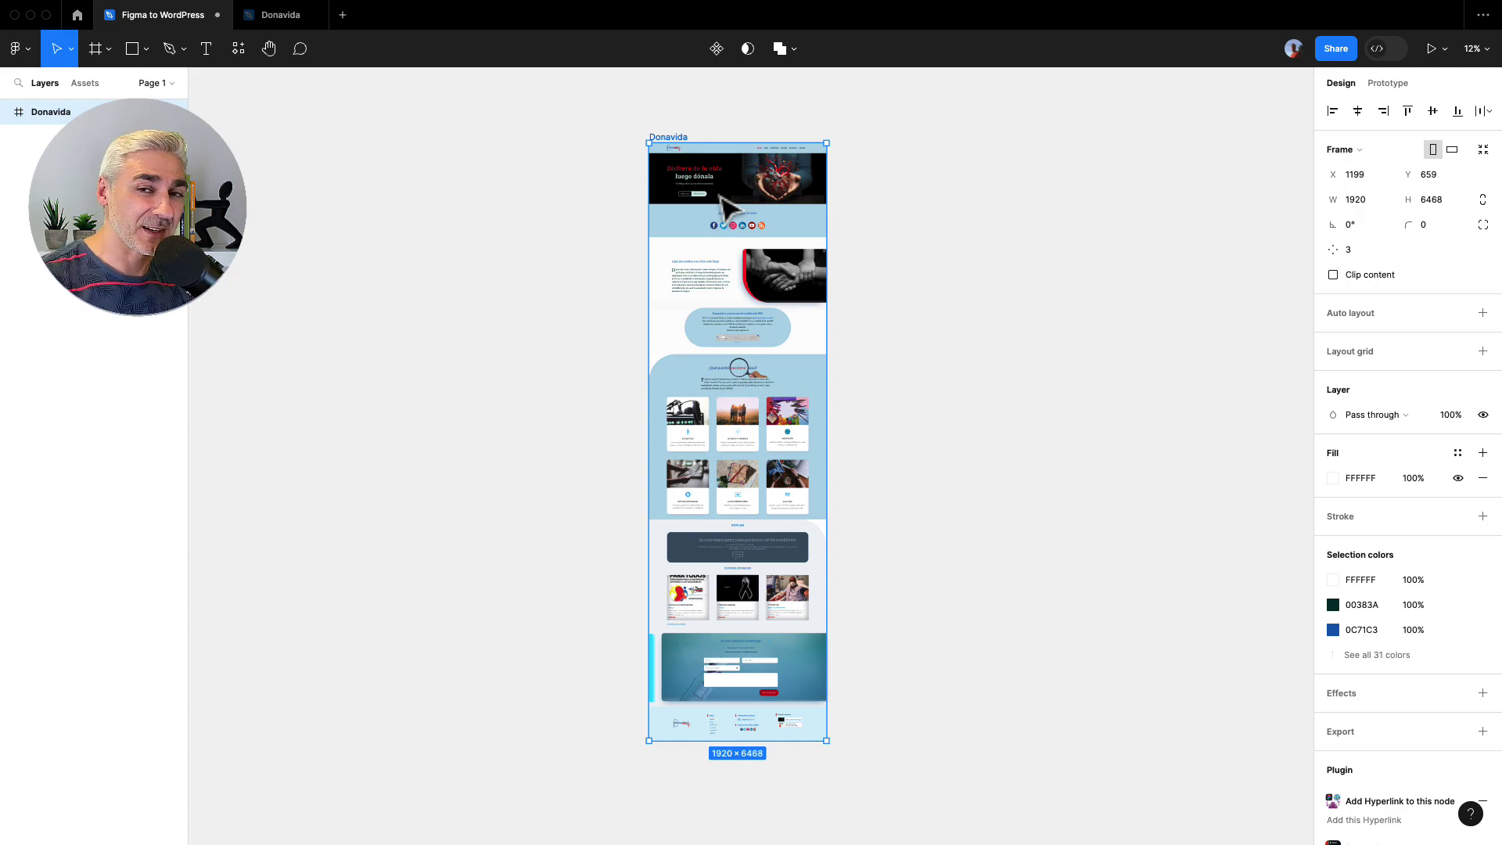
key("super+alt+Return")
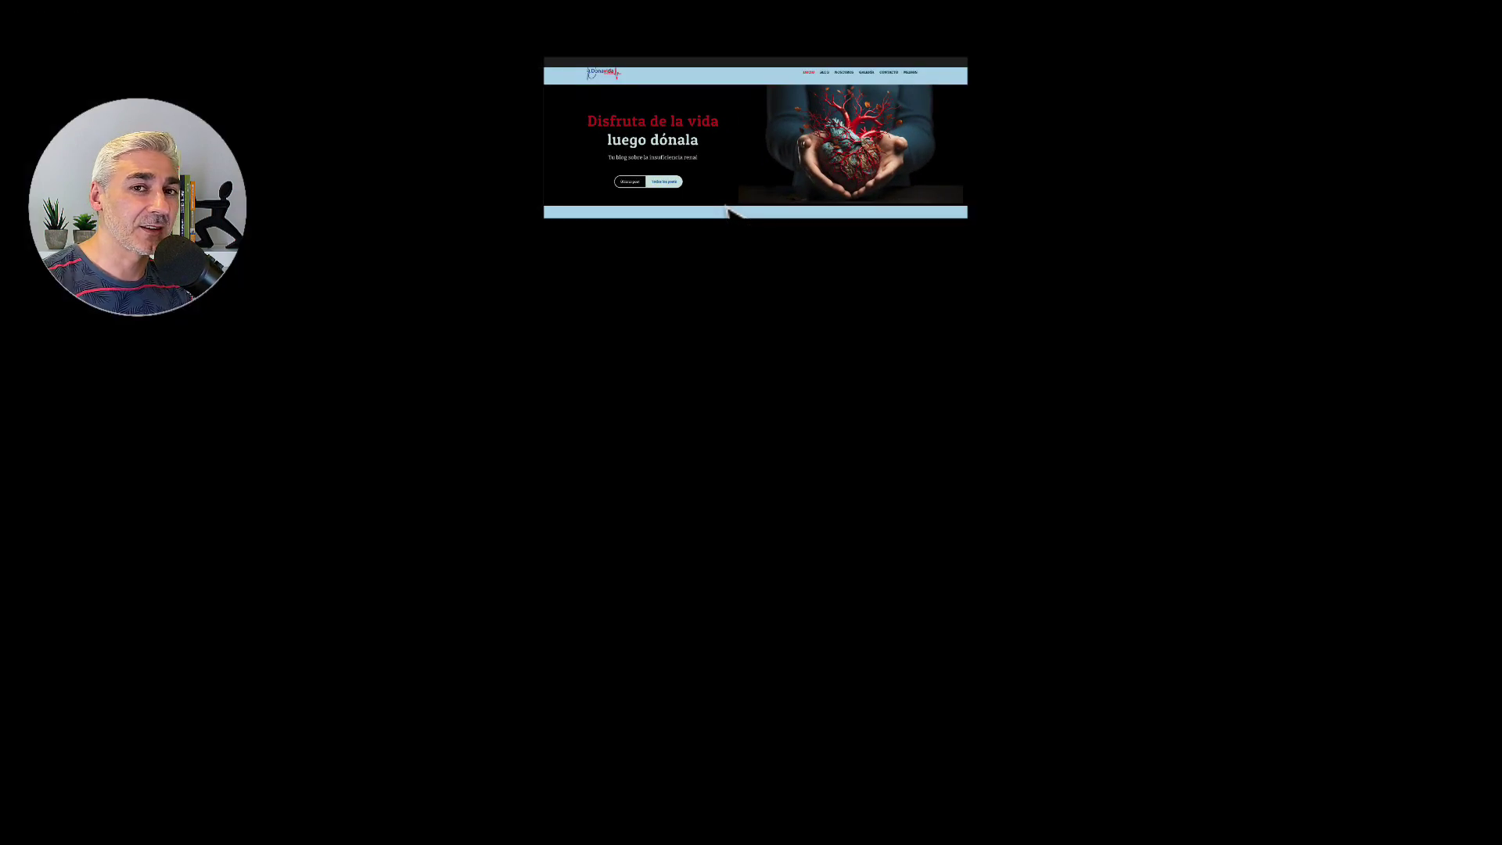
scroll(731, 211, "down", 15)
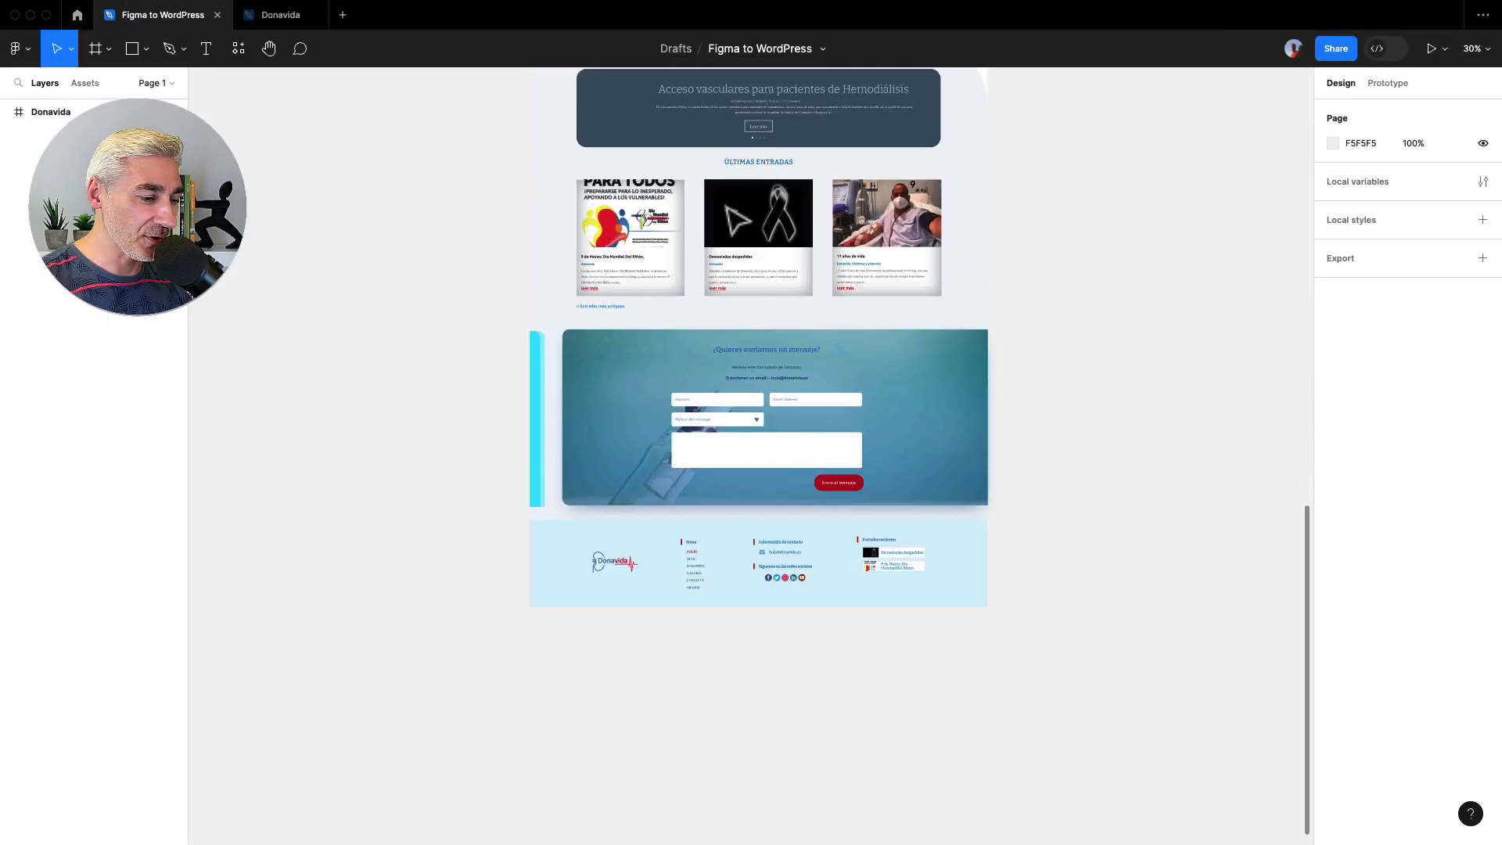
key("Escape")
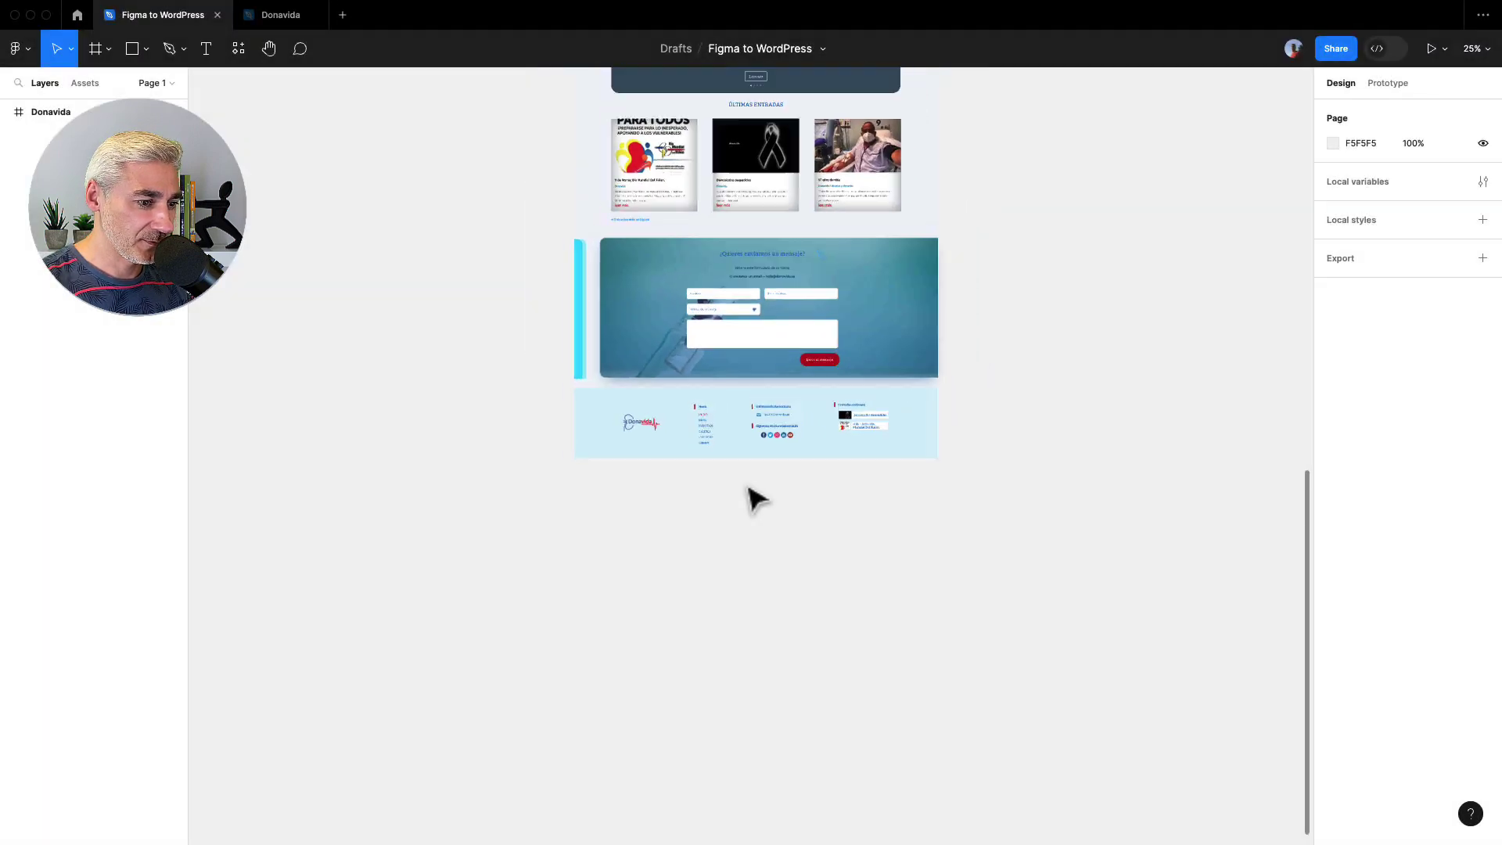
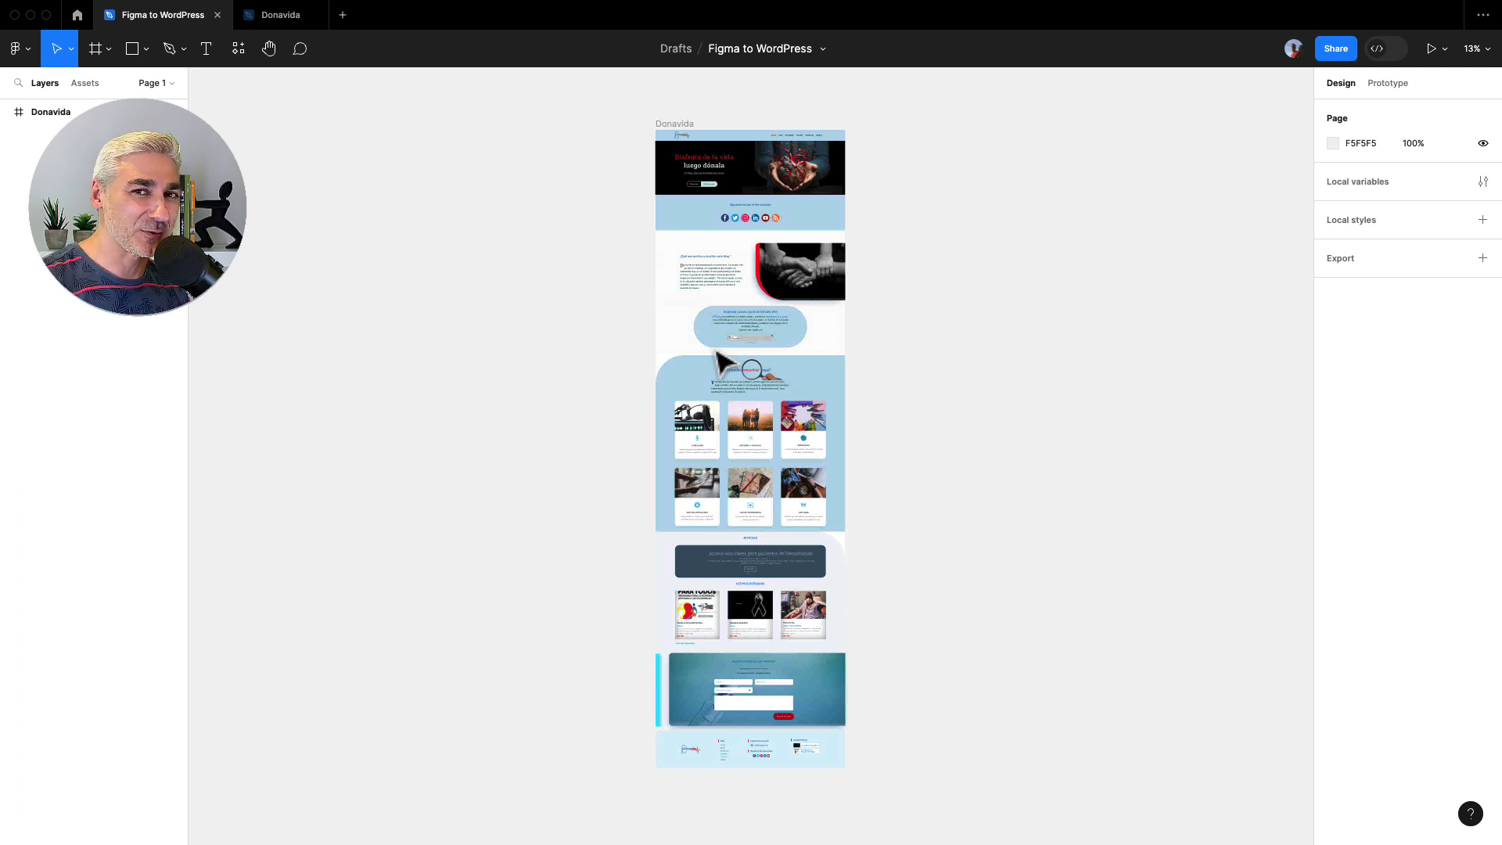
- Zoom out on the Figma to WordPress draft to see the whole Donavida frame
scroll(724, 361, "up", 1)
- Launch the Figma to WordPress plugin and sign in with the account e-mail address
left_click(397, 8)
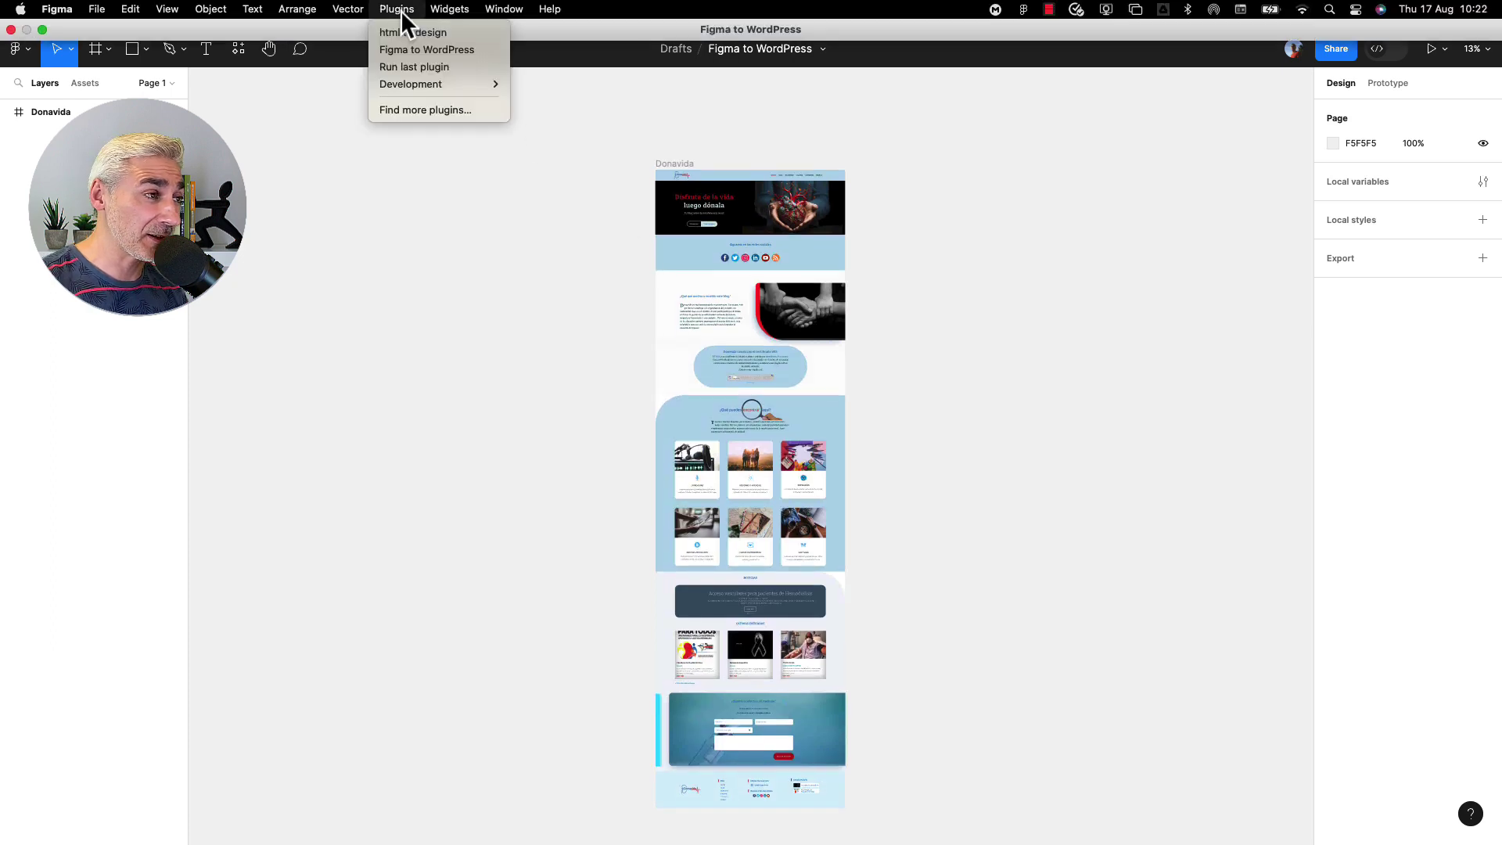
left_click(416, 49)
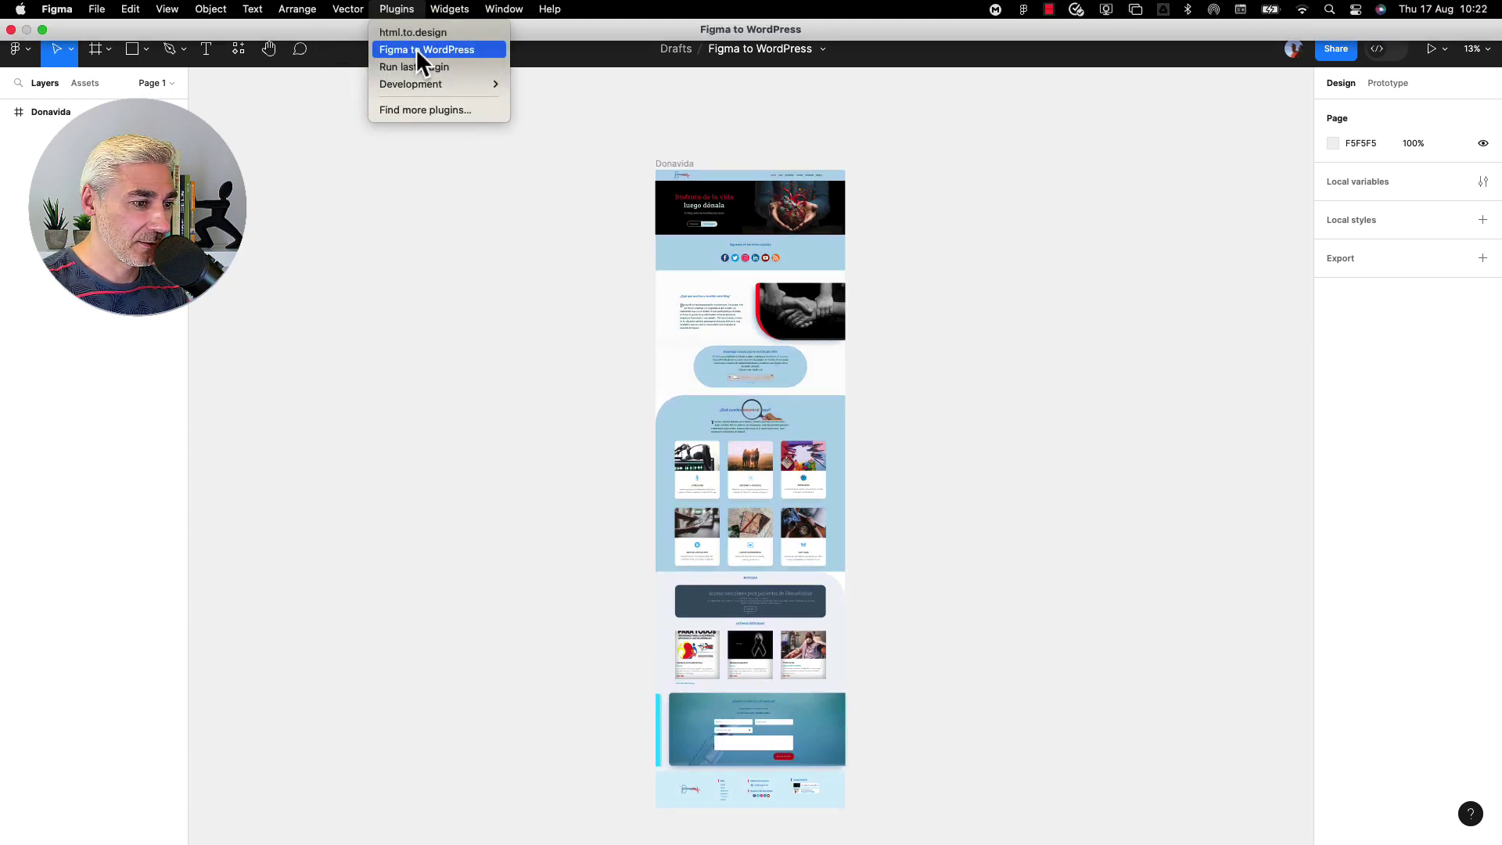
left_click(486, 404)
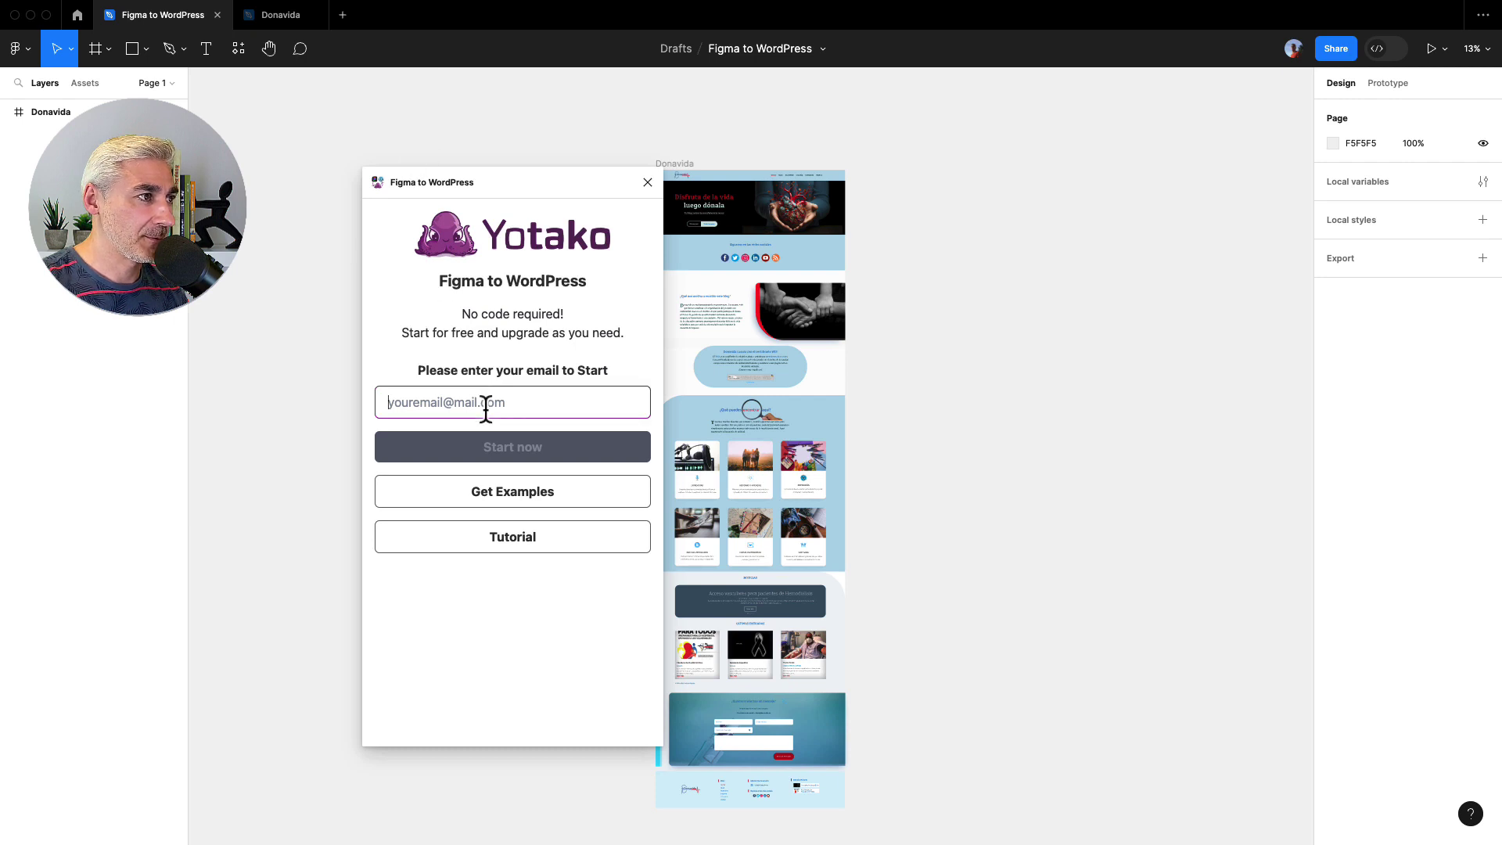
left_click(501, 448)
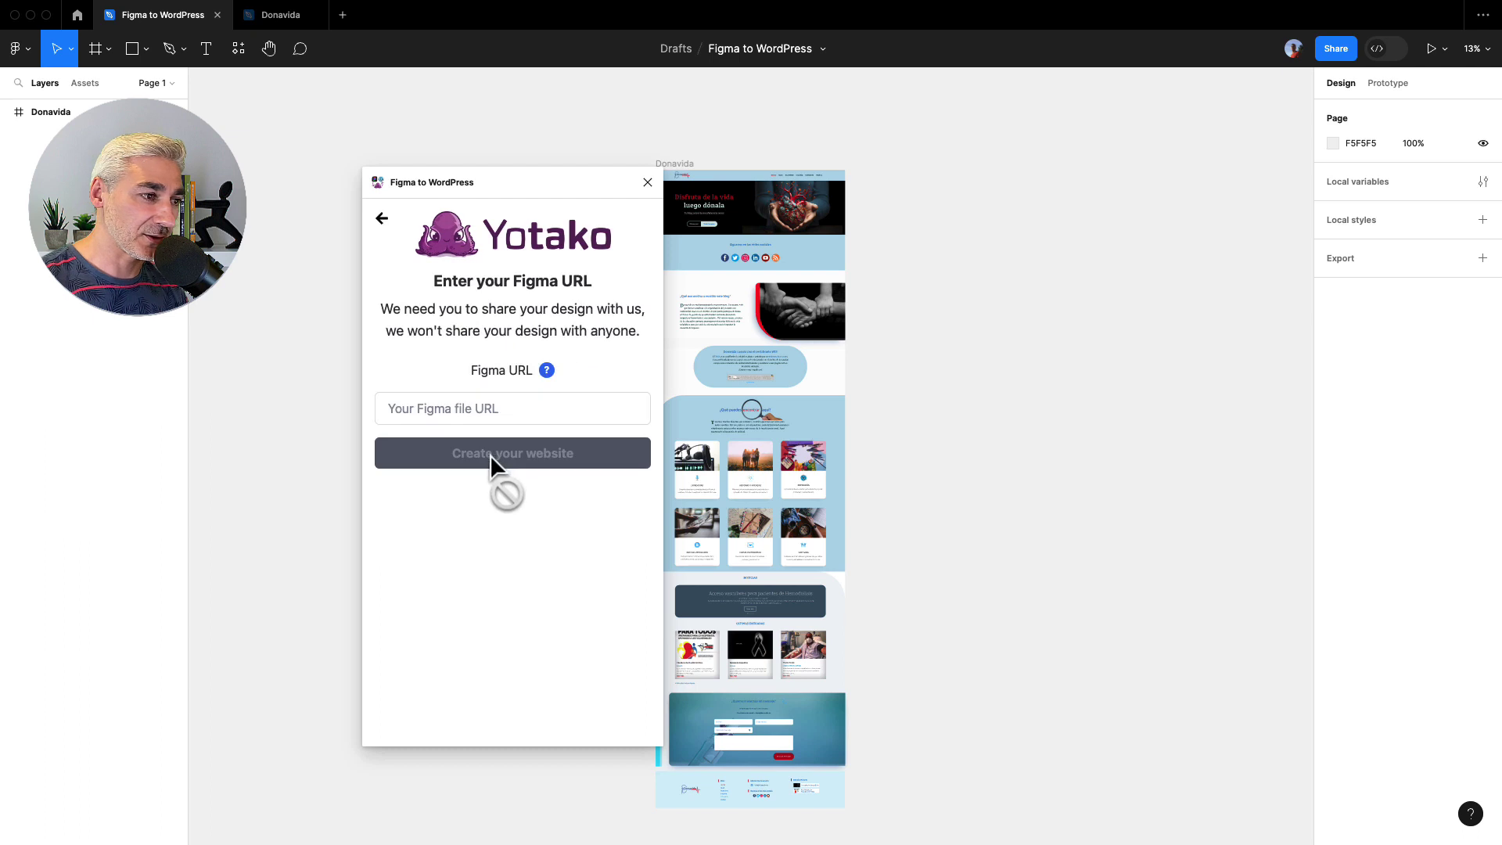
- Copy the file's share link and paste it into the plugin to create the website
left_click(1328, 49)
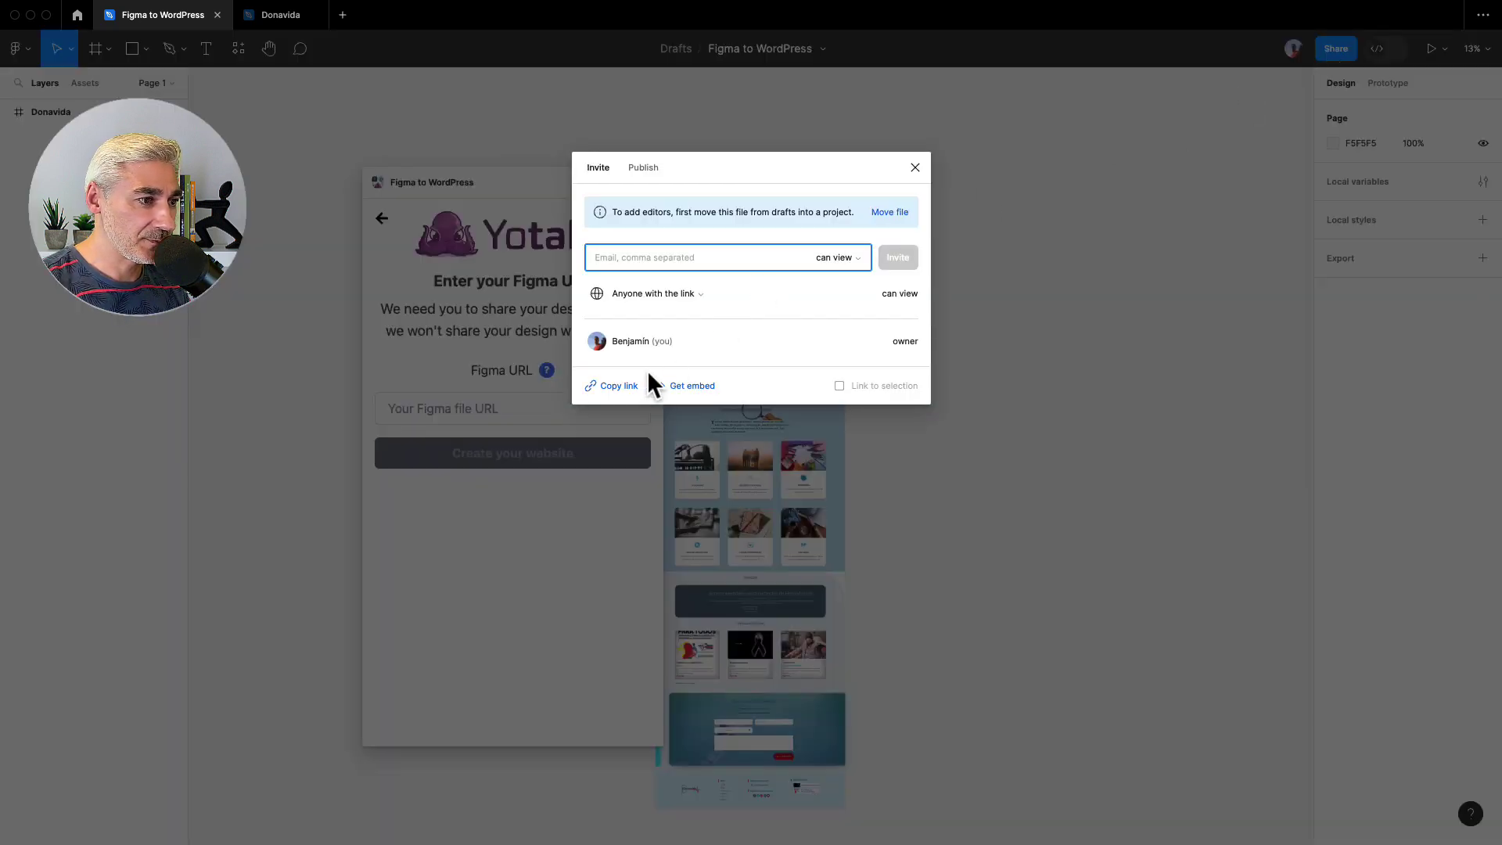
left_click(617, 391)
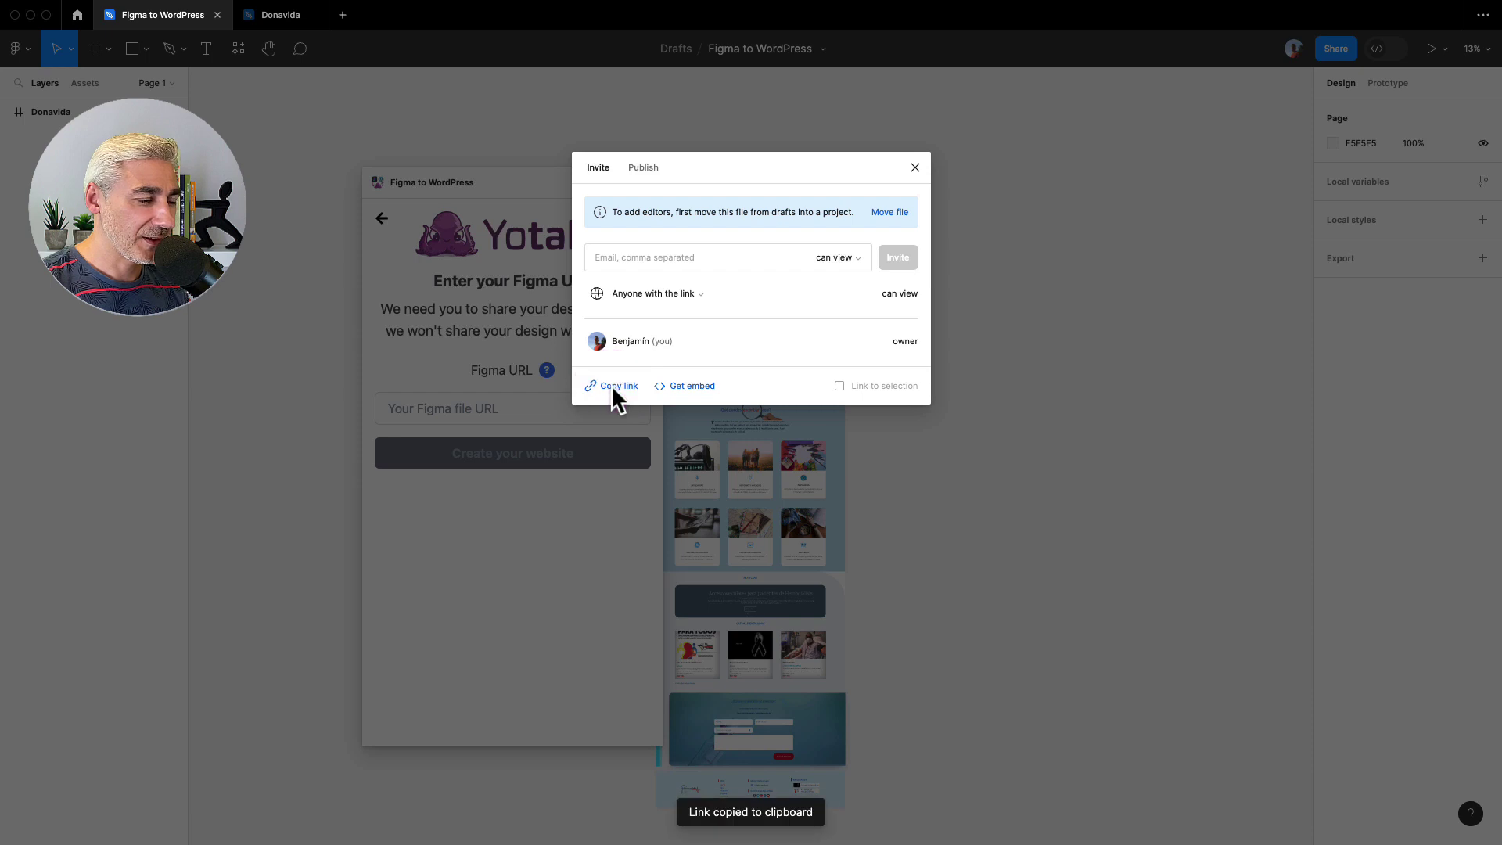
left_click(916, 167)
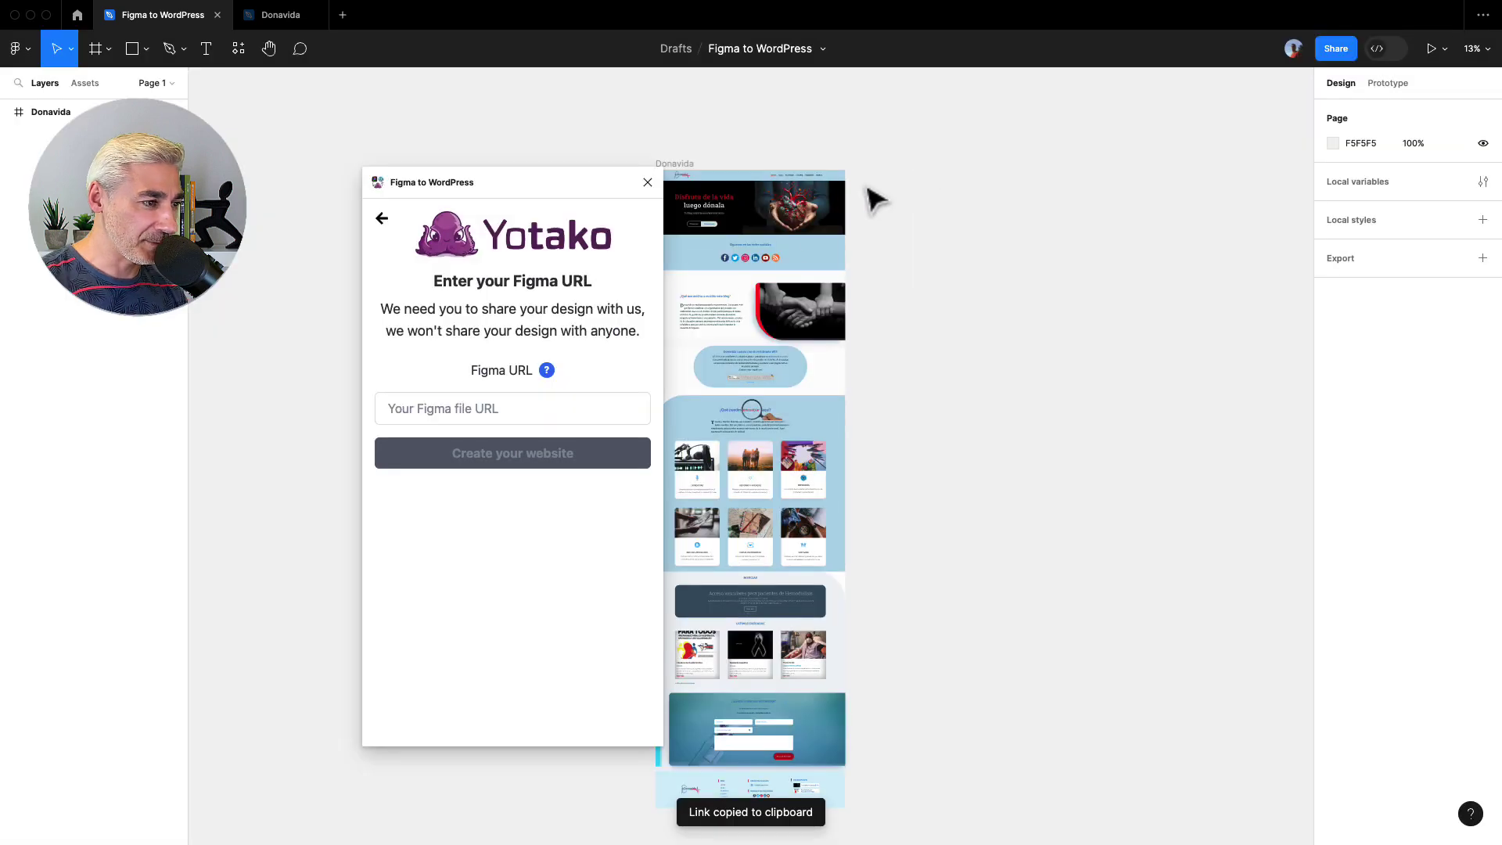
left_click(488, 408)
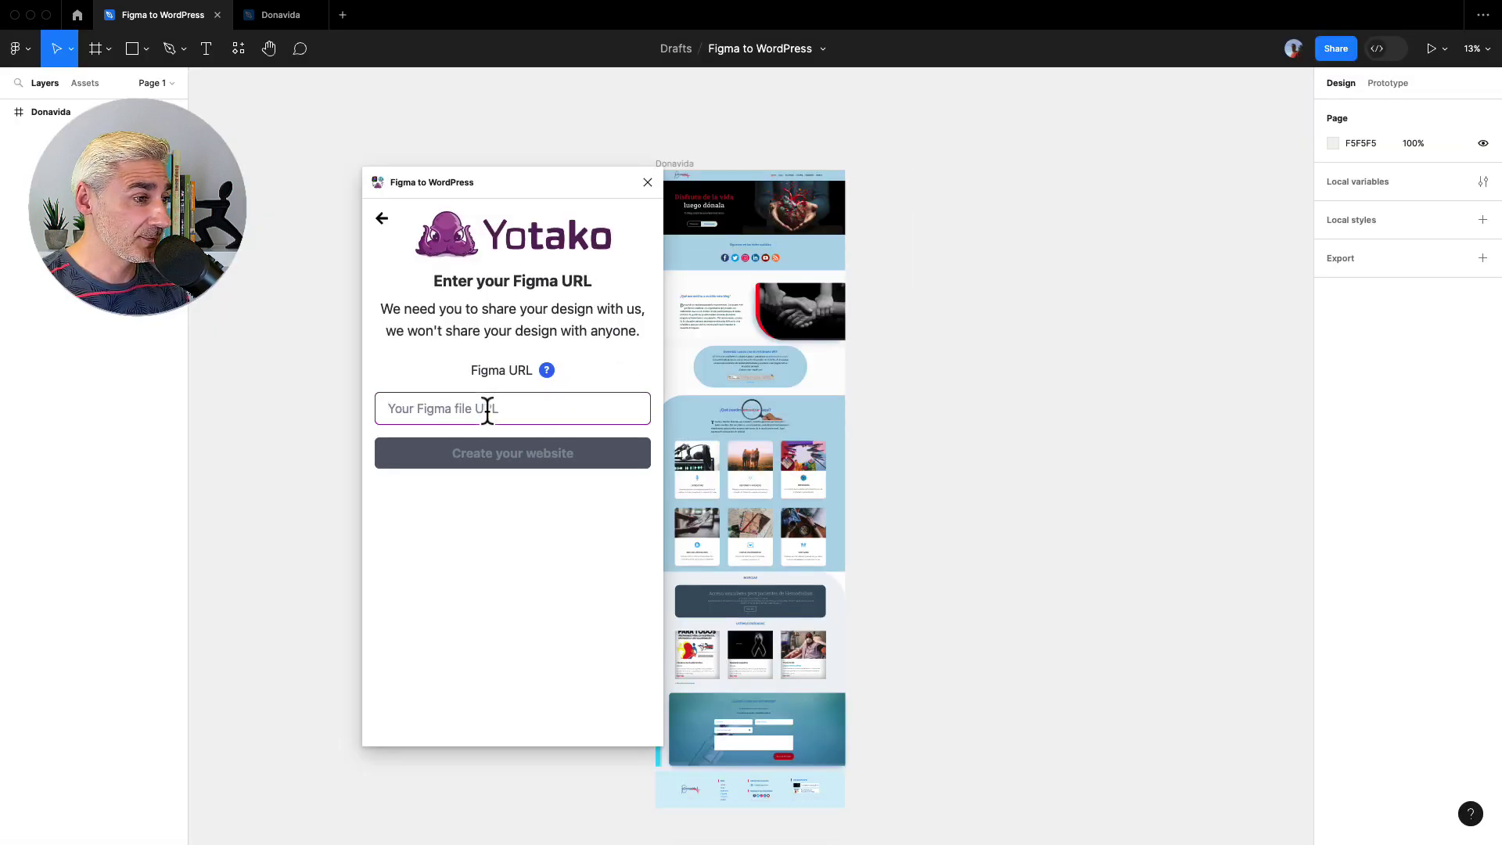
key("super+v")
left_click(485, 453)
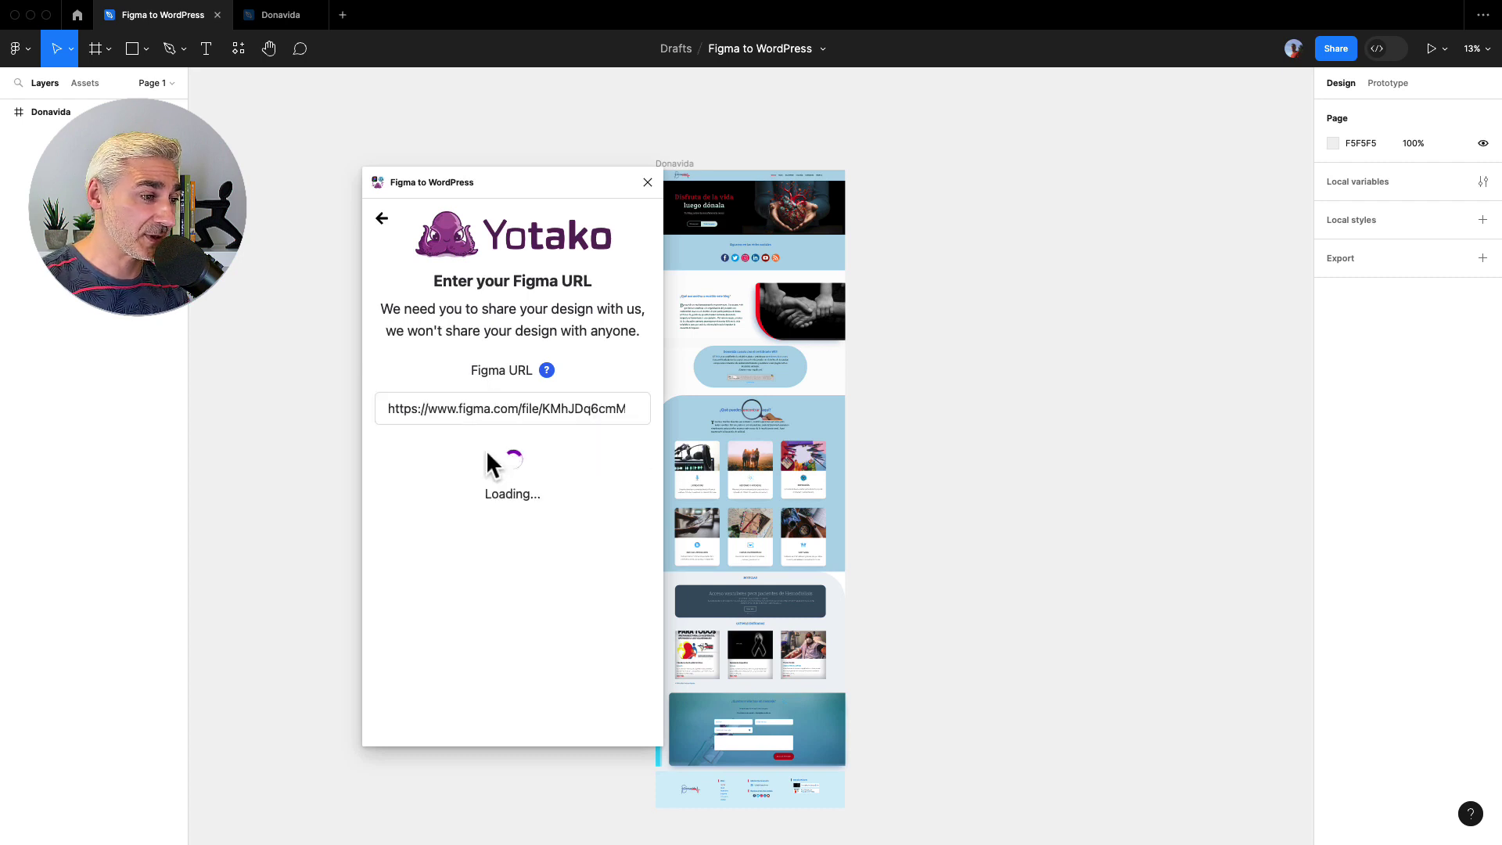
- Select the Donavida frame on the canvas and add it as the Main Page
left_click_drag(524, 185, 348, 181)
left_click(665, 172)
left_click(666, 170)
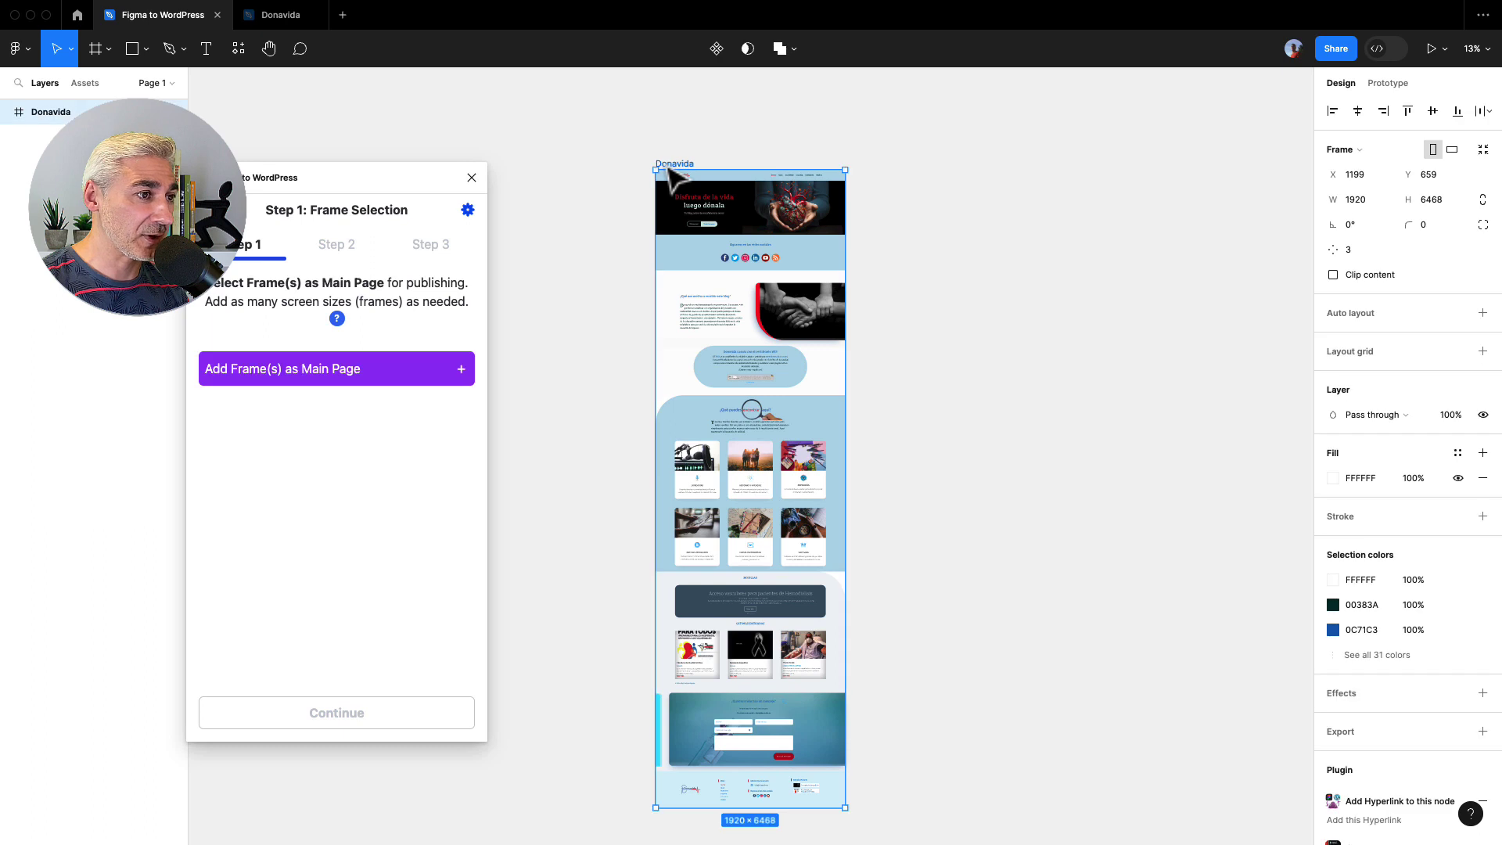
left_click(426, 369)
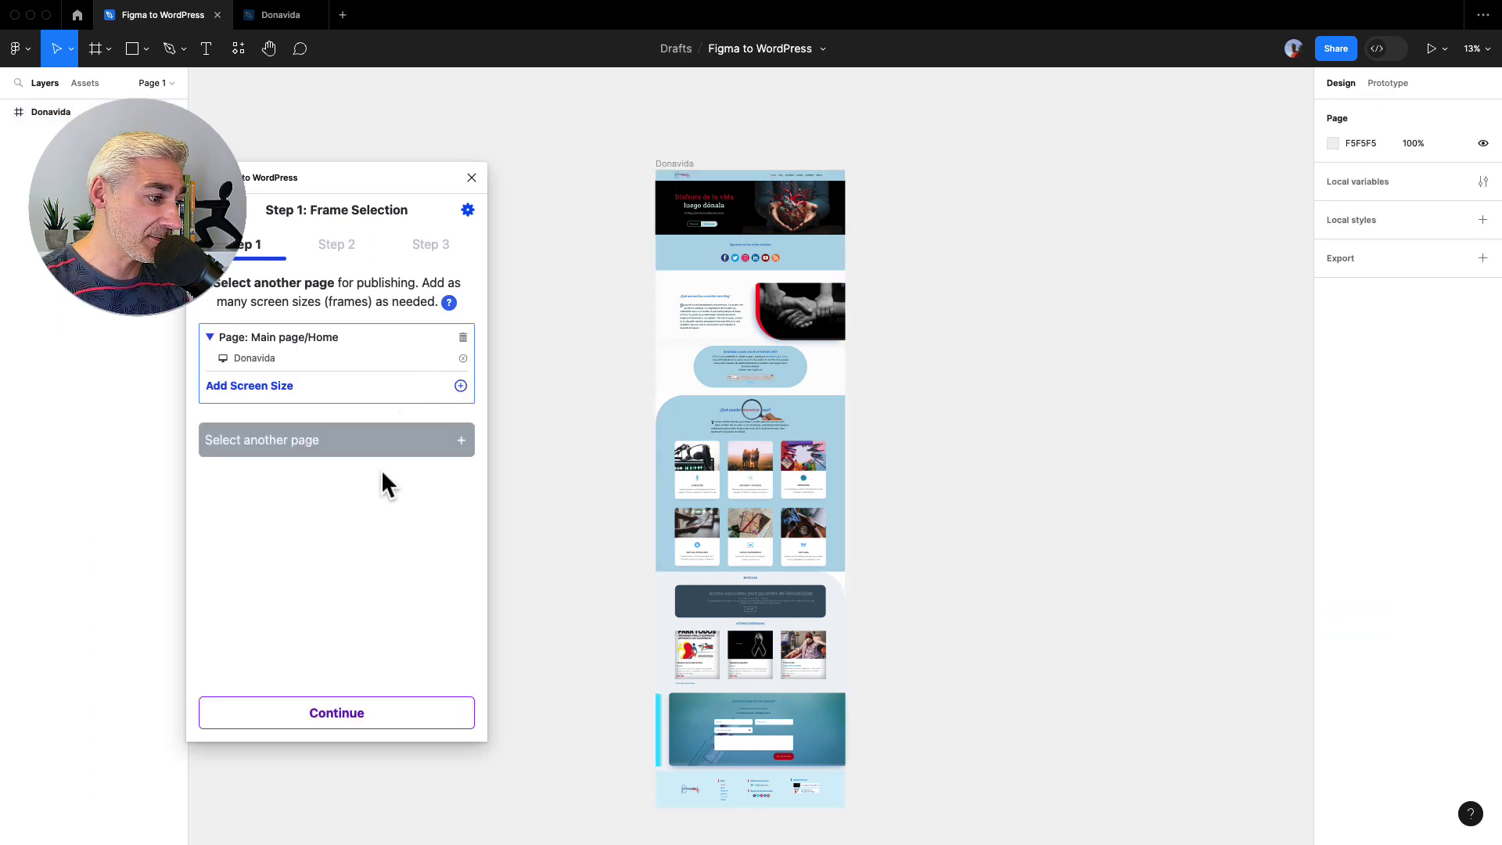
- Skip the AI assistant and missing elements, build the website, then preview it
left_click(339, 713)
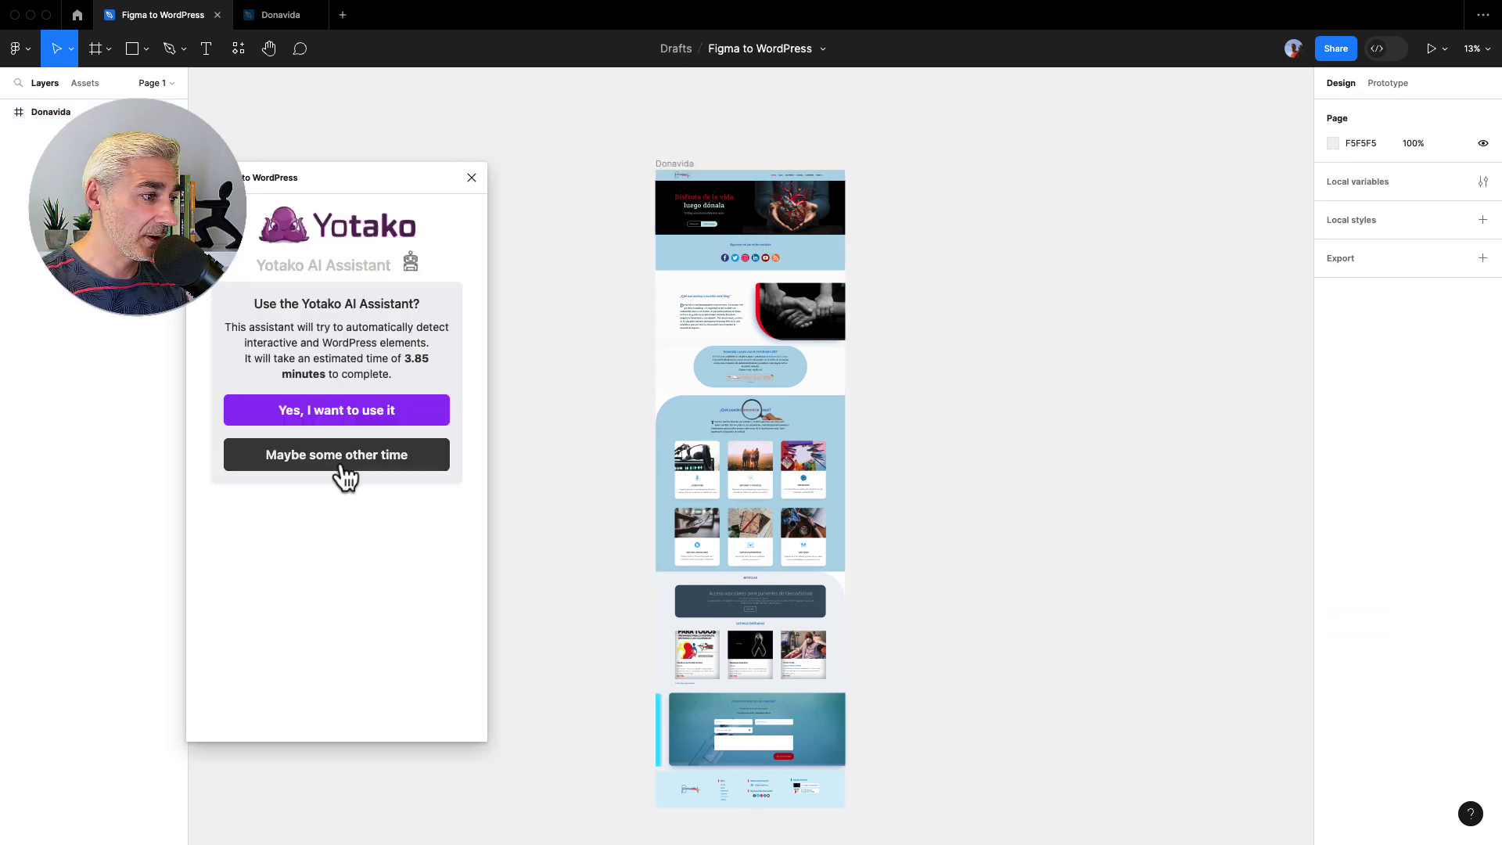
left_click(343, 470)
left_click(335, 713)
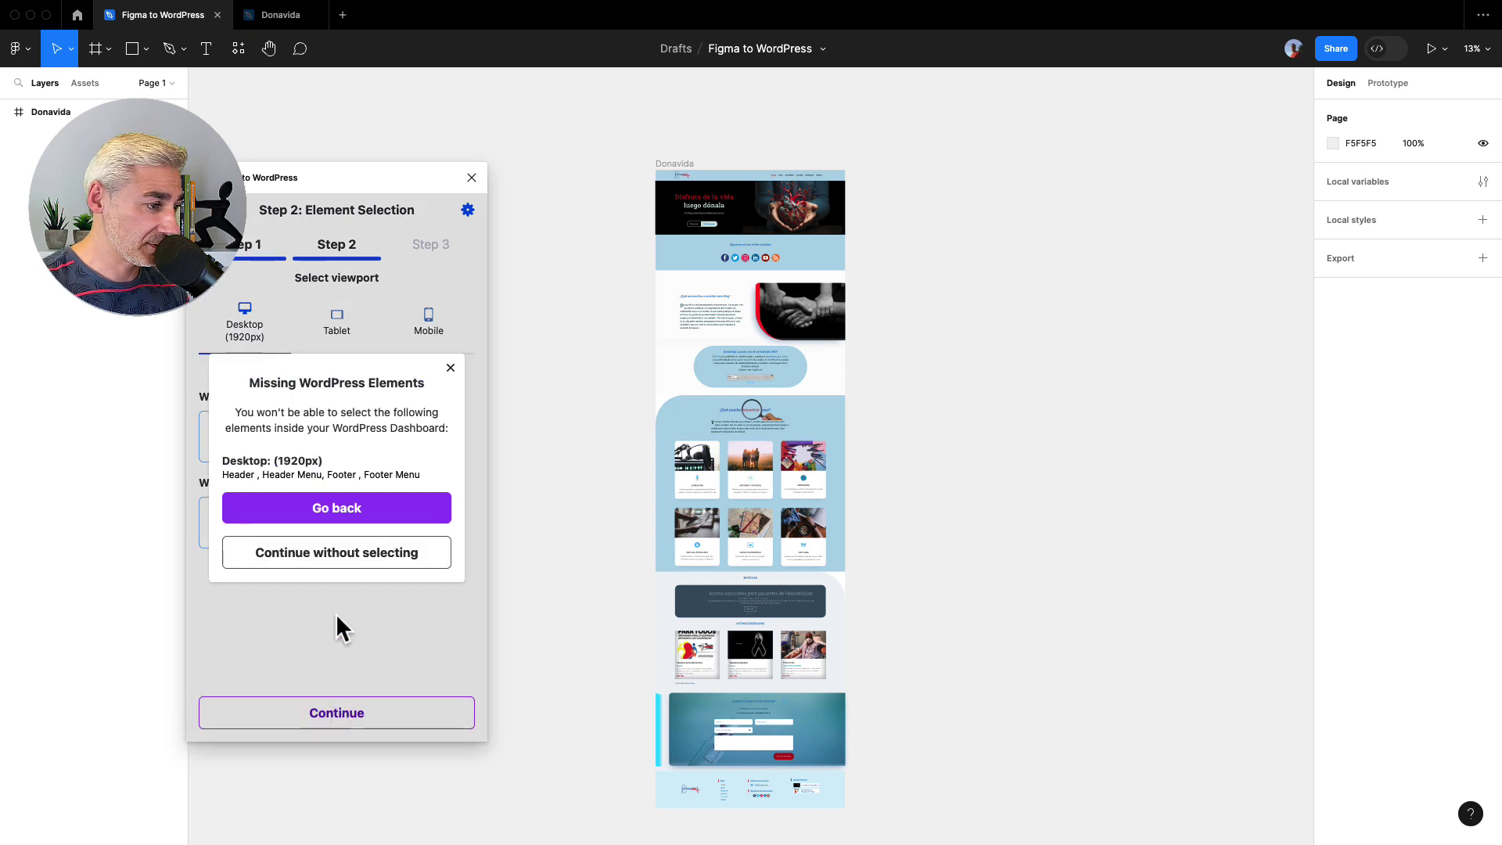
left_click(335, 552)
left_click(335, 711)
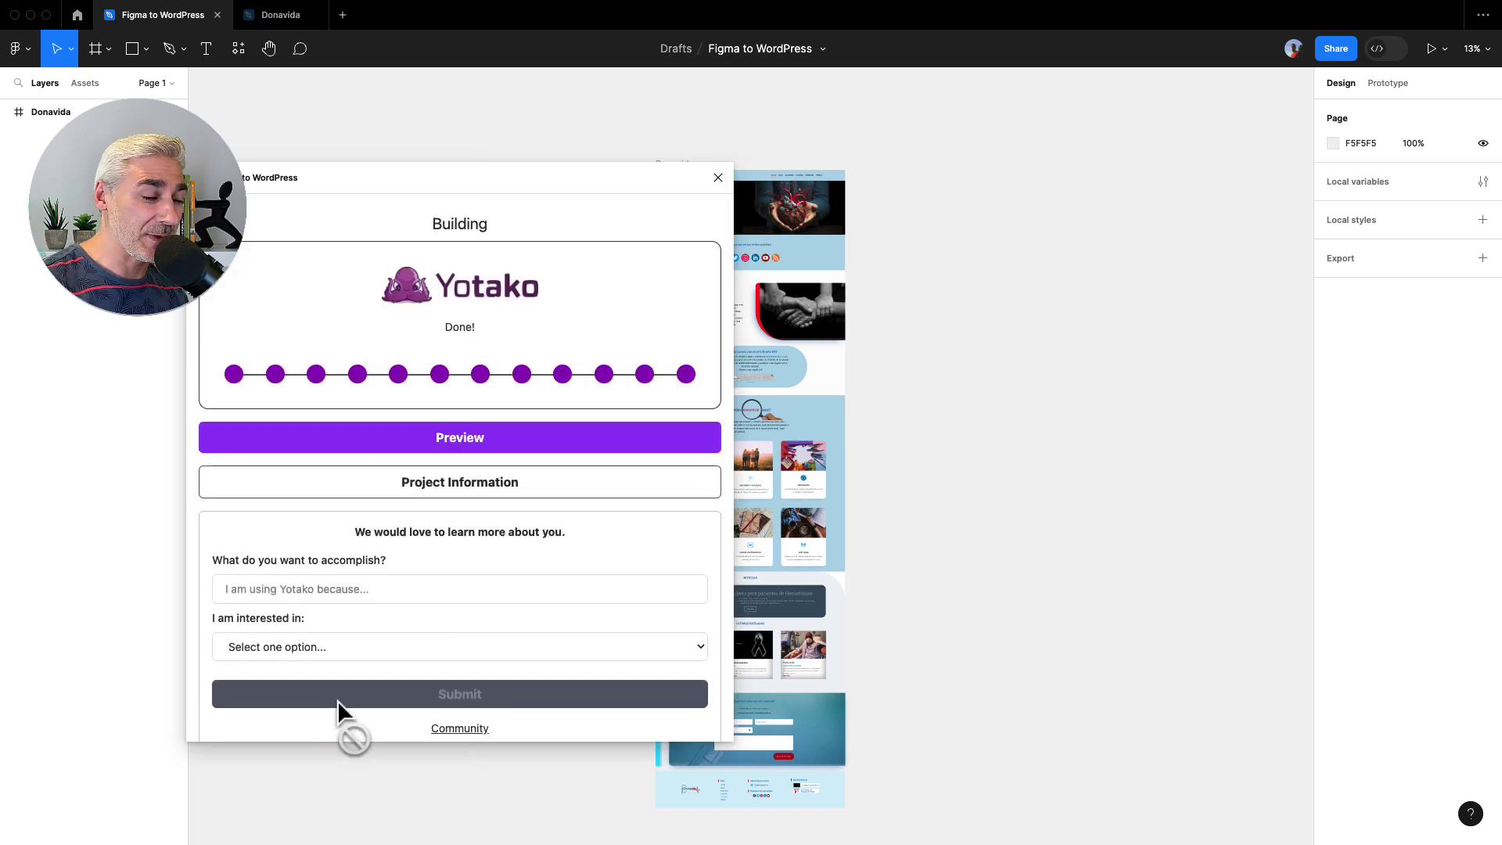
left_click(457, 442)
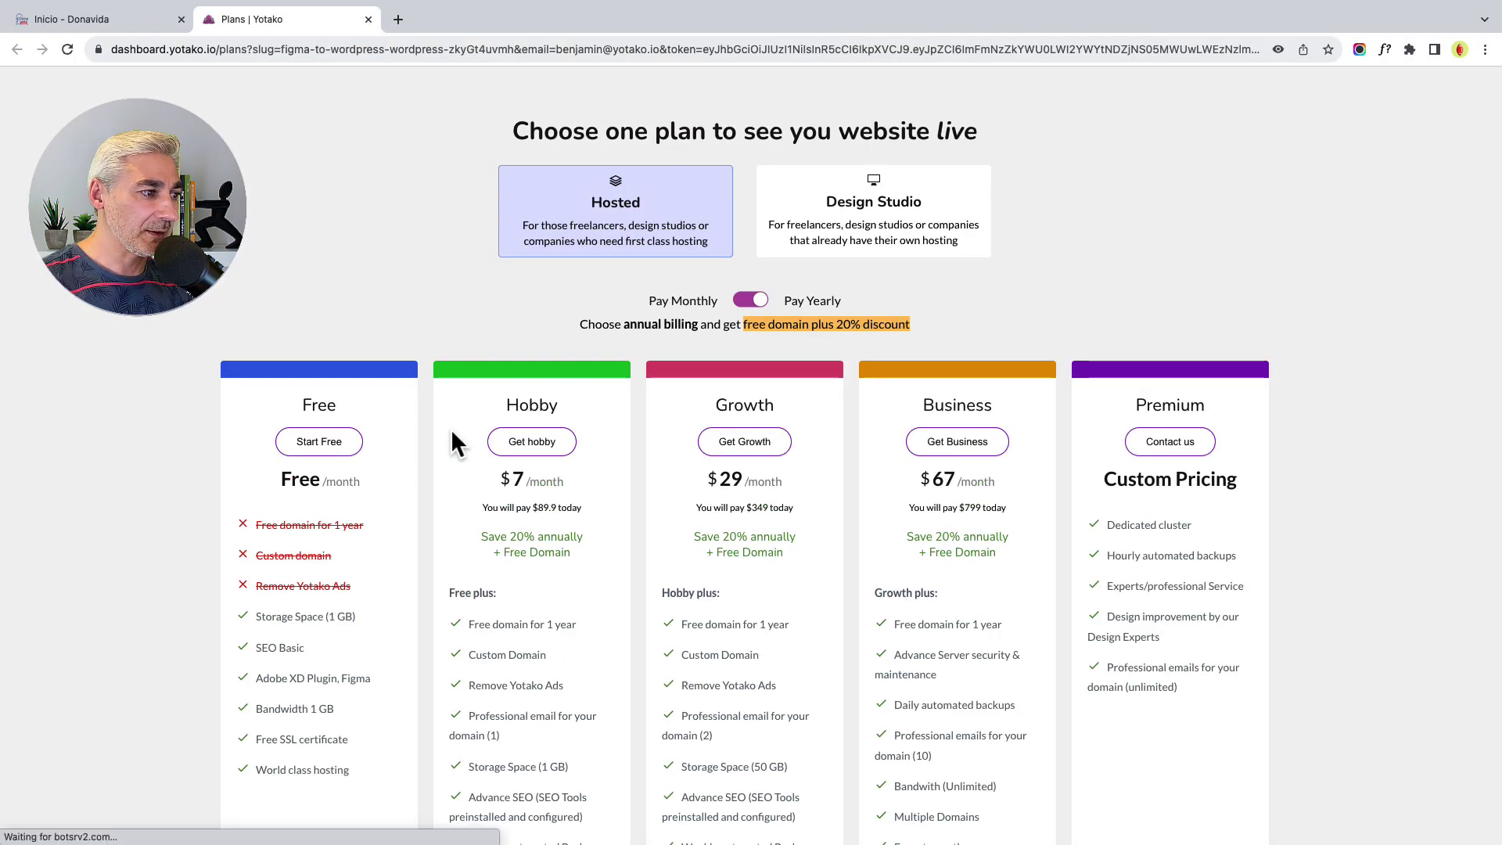
- Check out the Free plan with the free thedonavidaweb.yotako.com subdomain
left_click(331, 442)
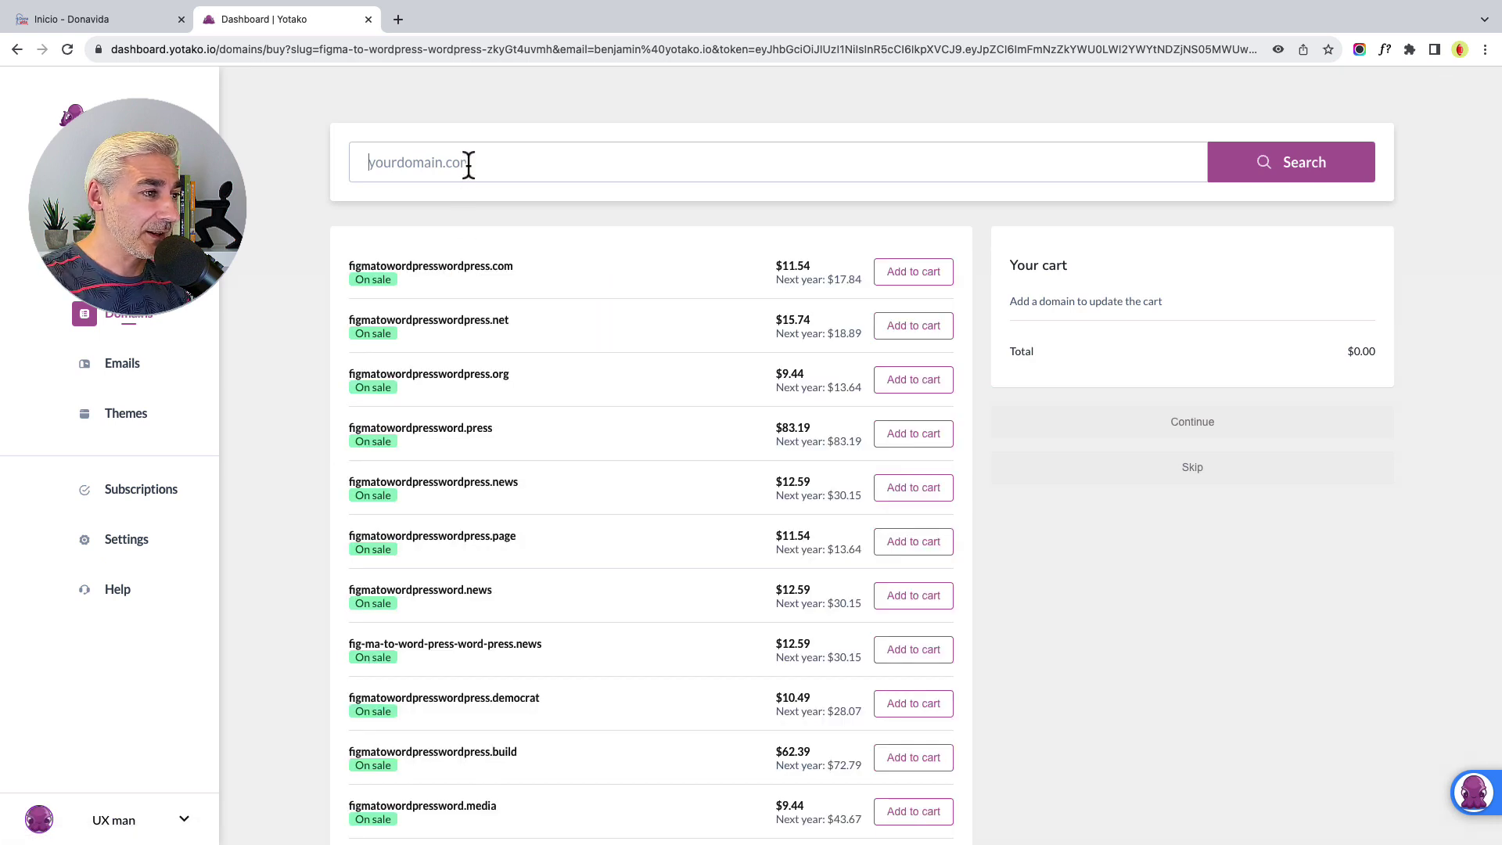
left_click(468, 164)
type("thedonavidaweb")
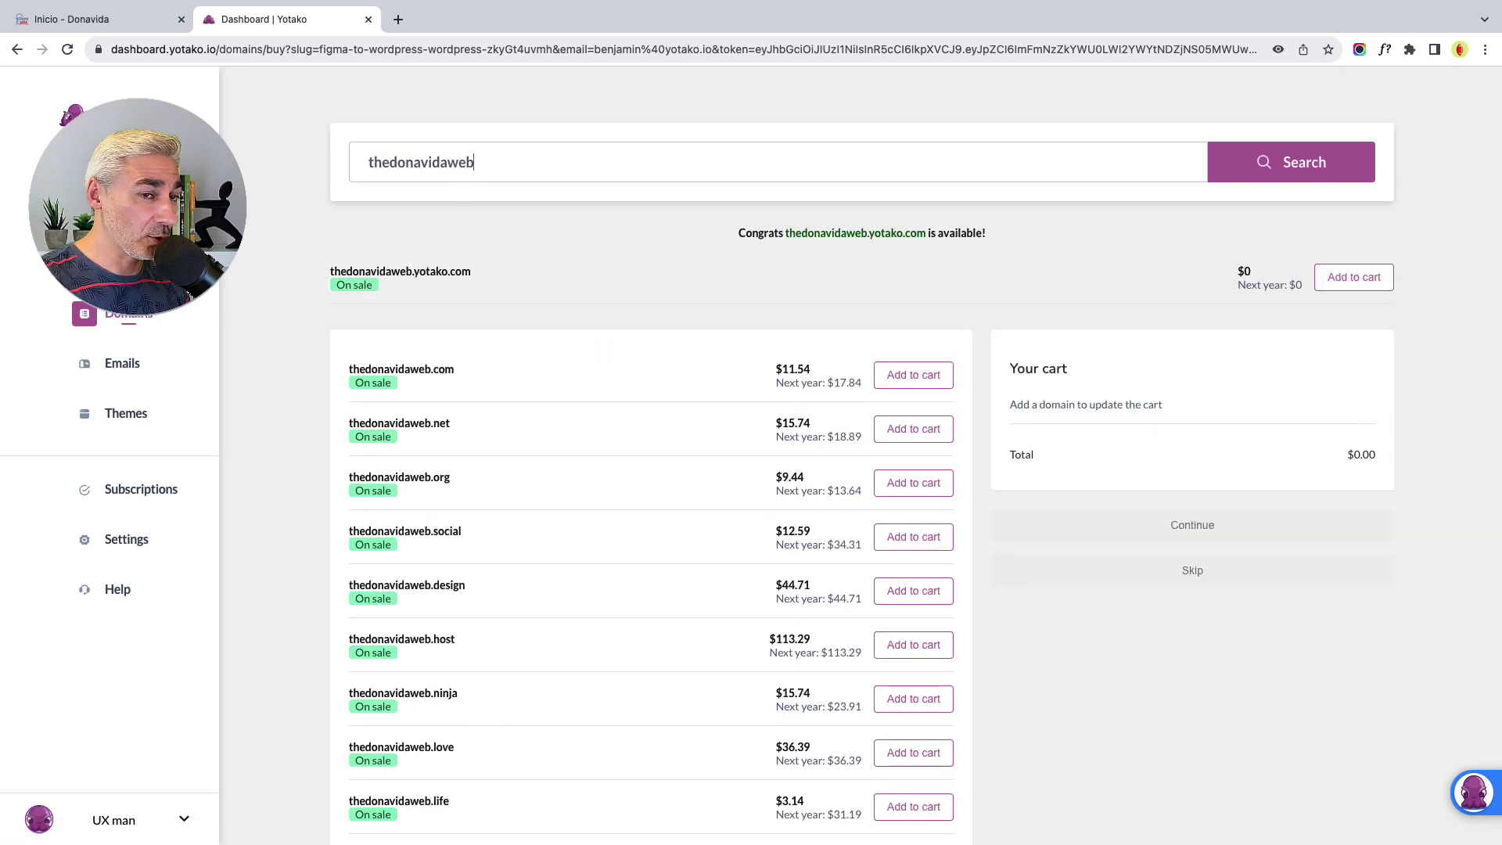
left_click(1329, 289)
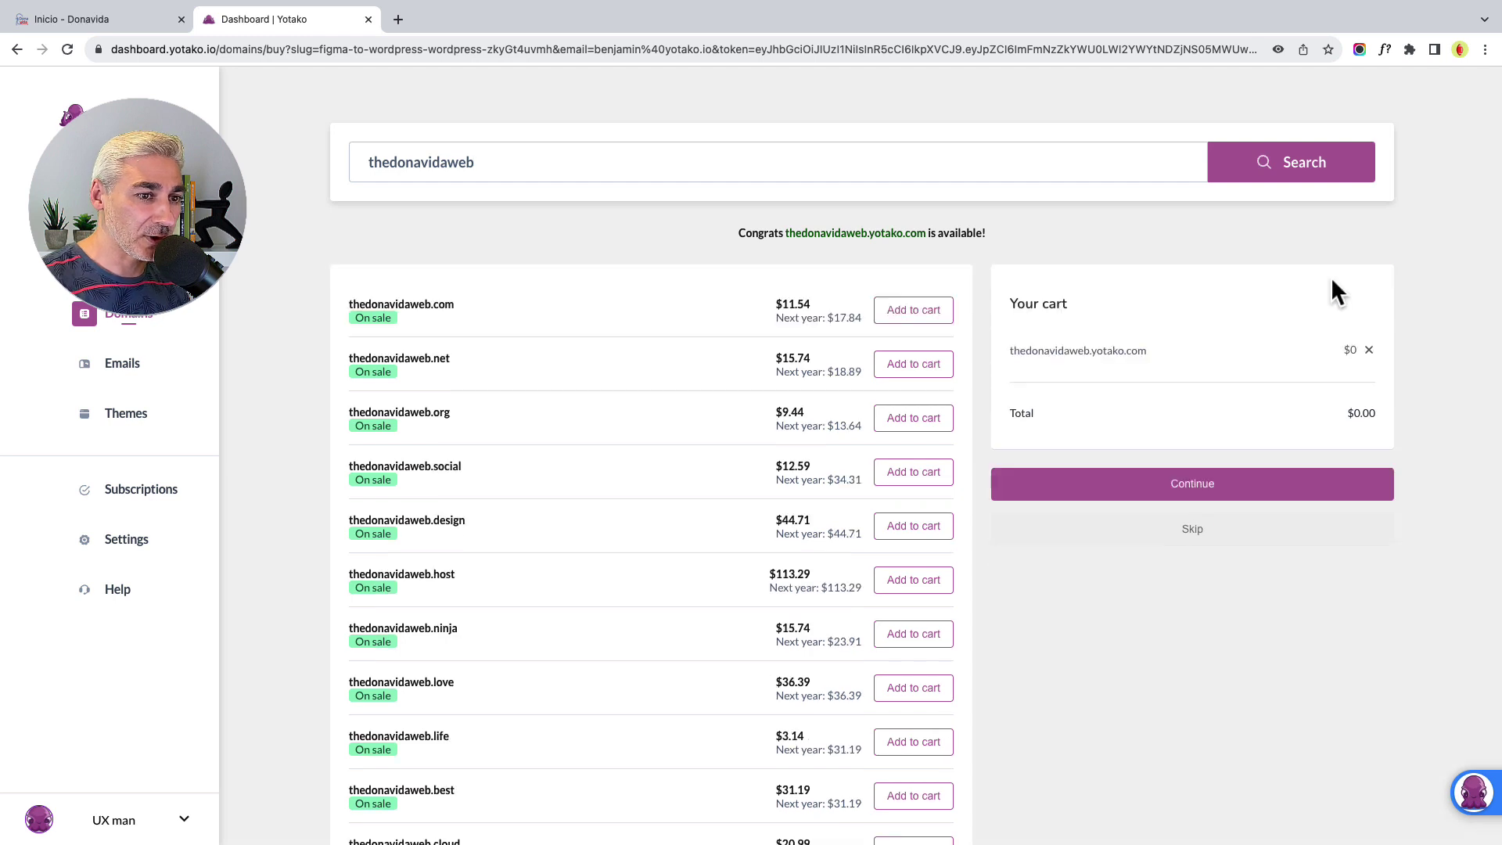
left_click(1237, 487)
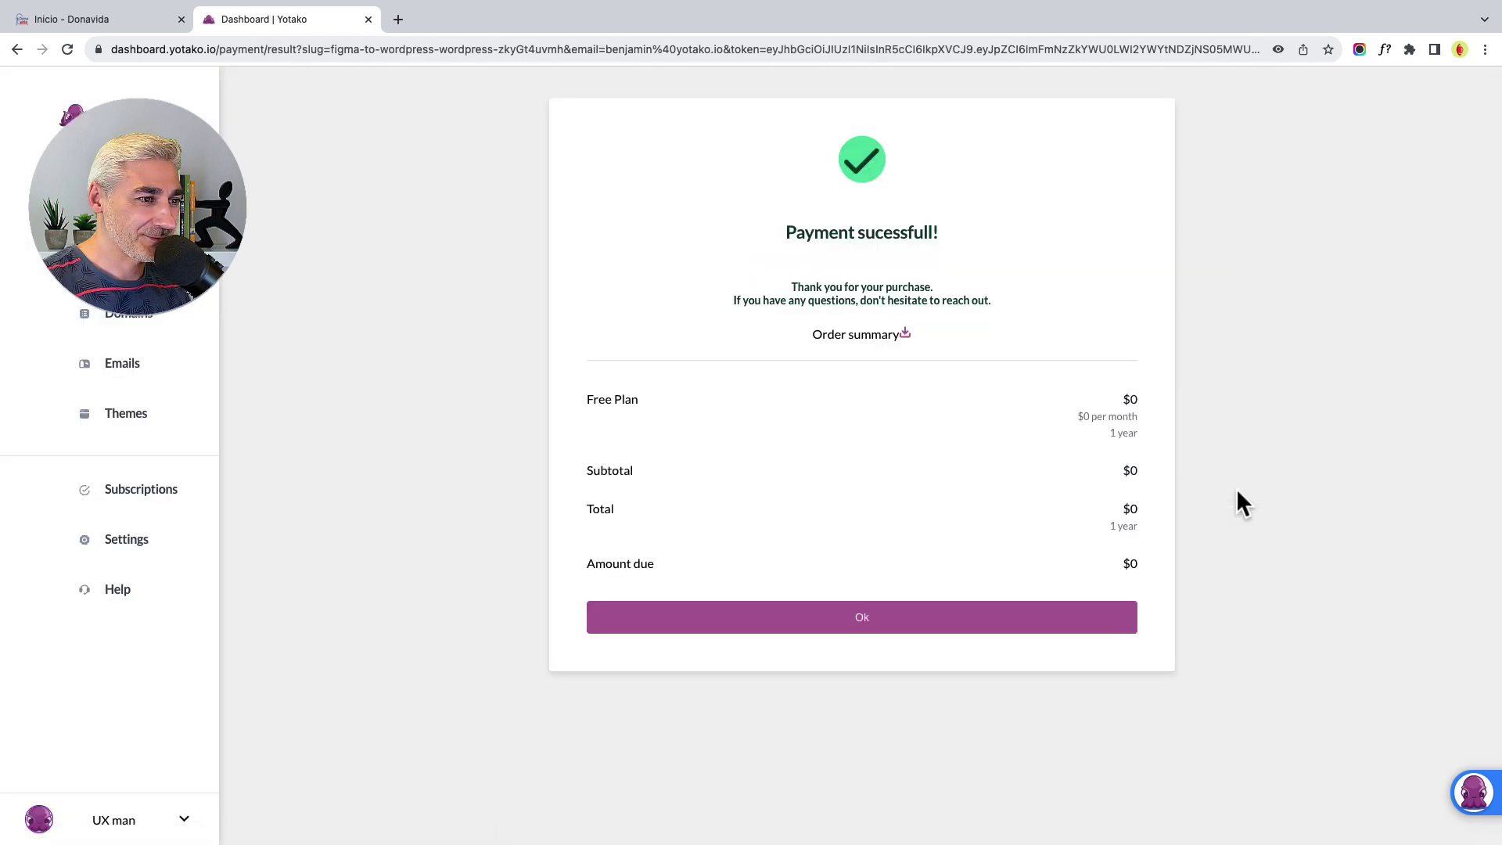
left_click(918, 615)
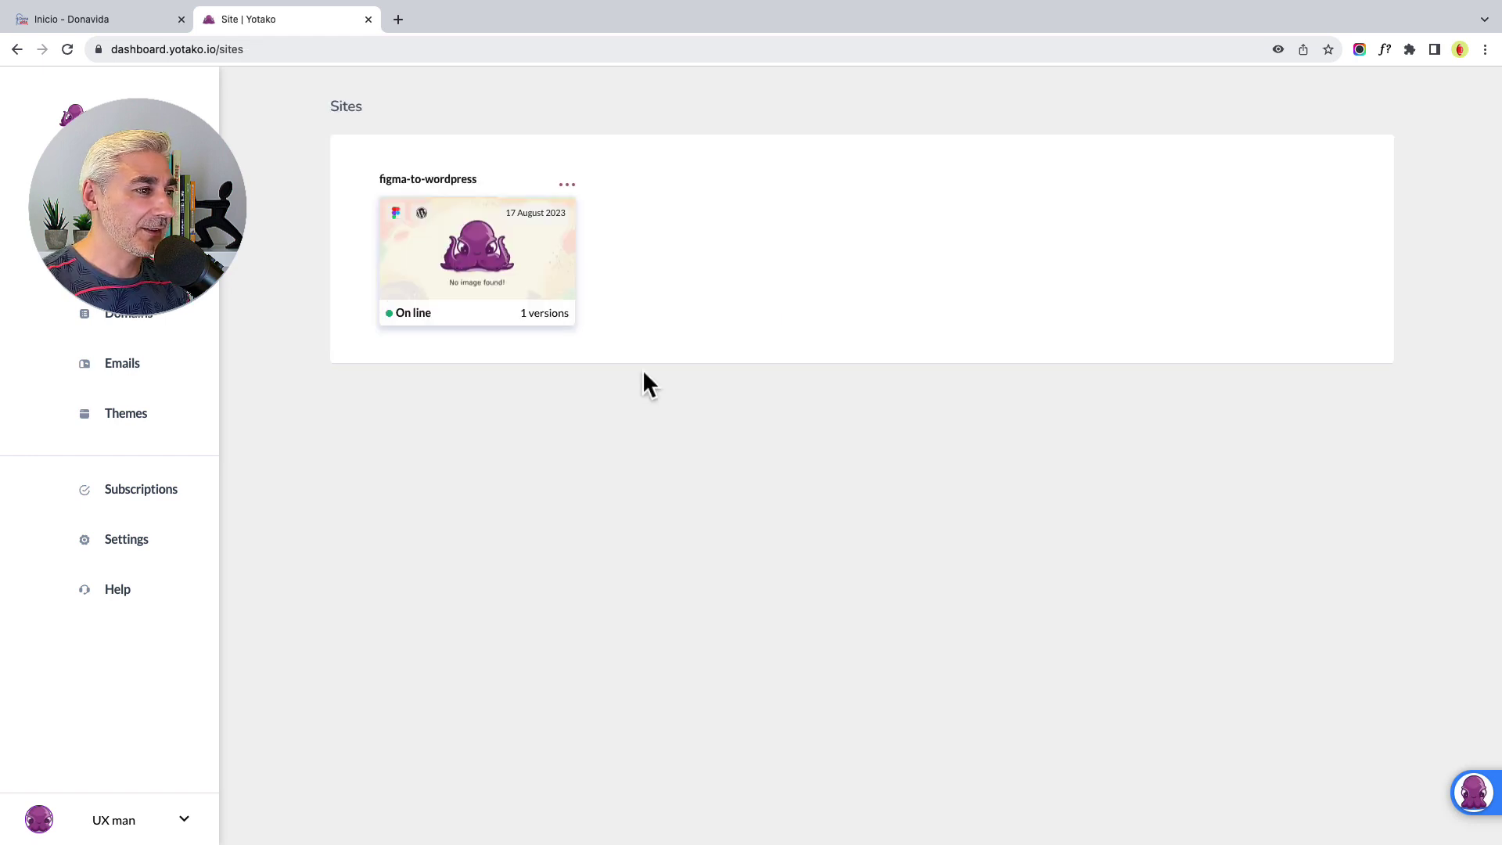
- Open the figma-to-wordpress site's details and launch the live site in a new tab
left_click(481, 296)
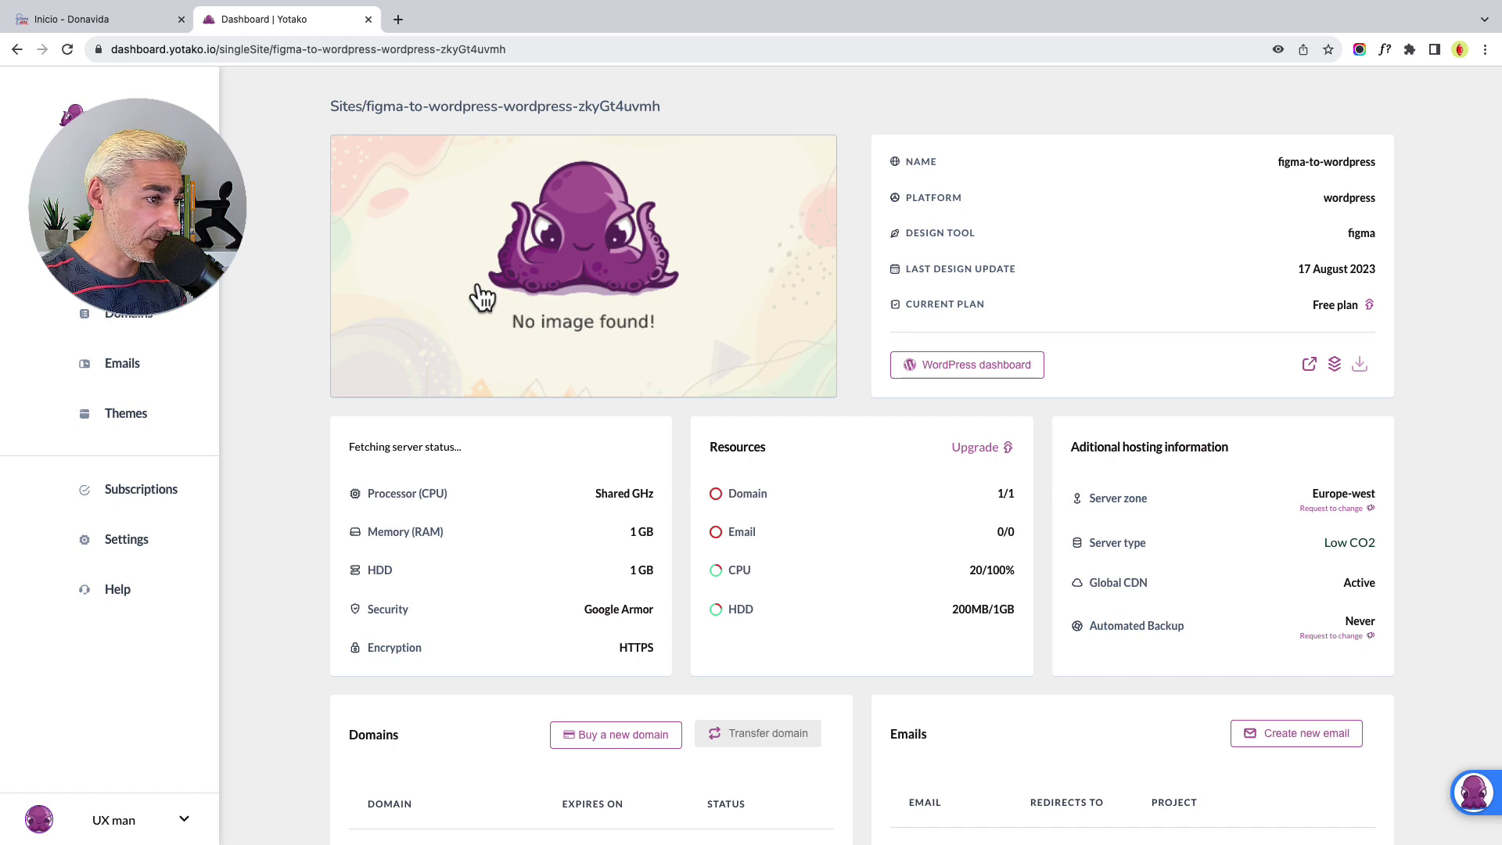
scroll(480, 291, "down", 1)
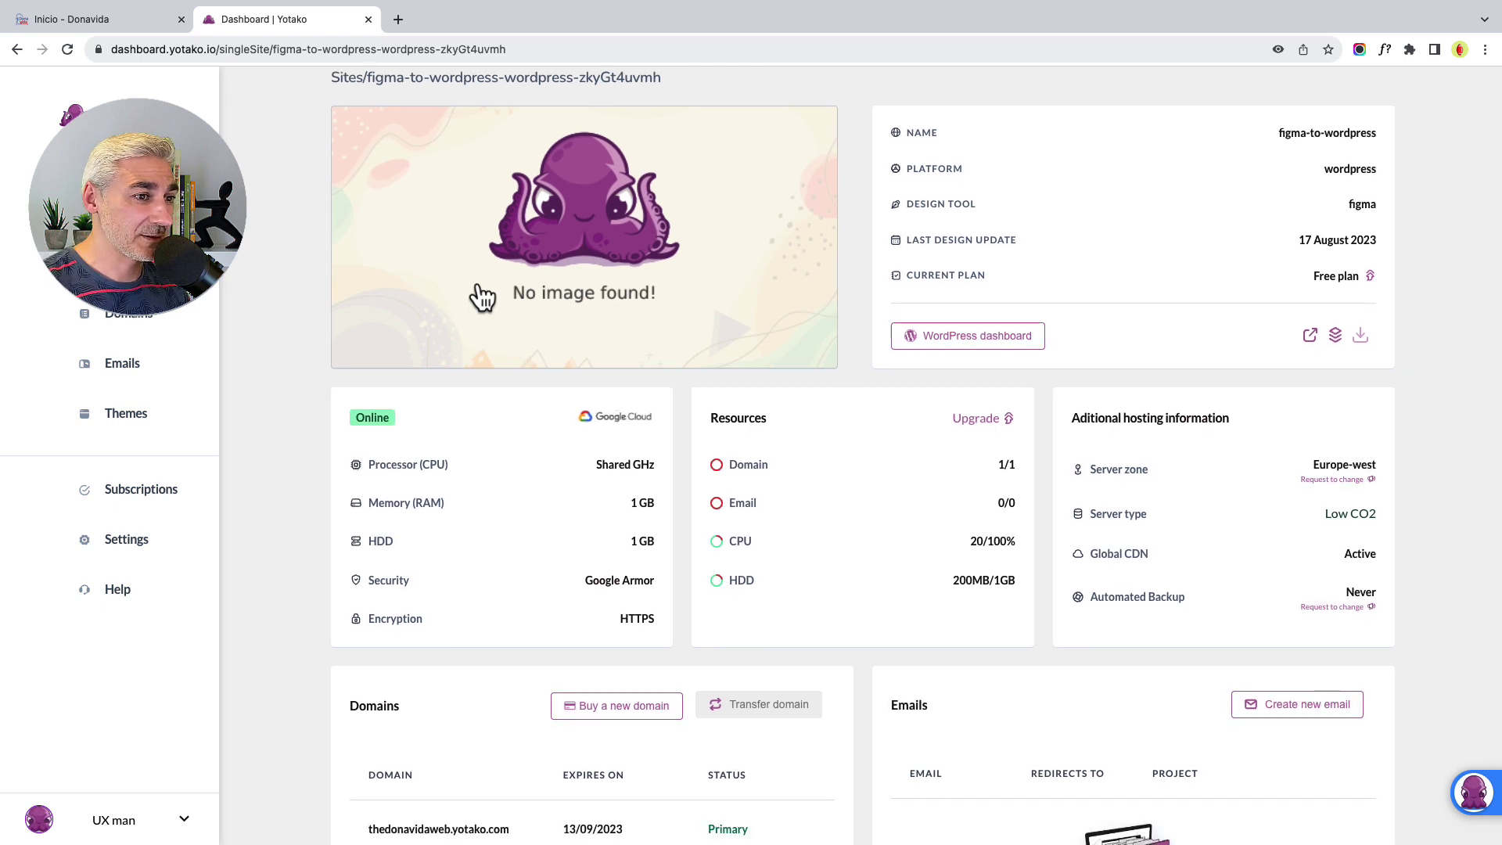
left_click(479, 288)
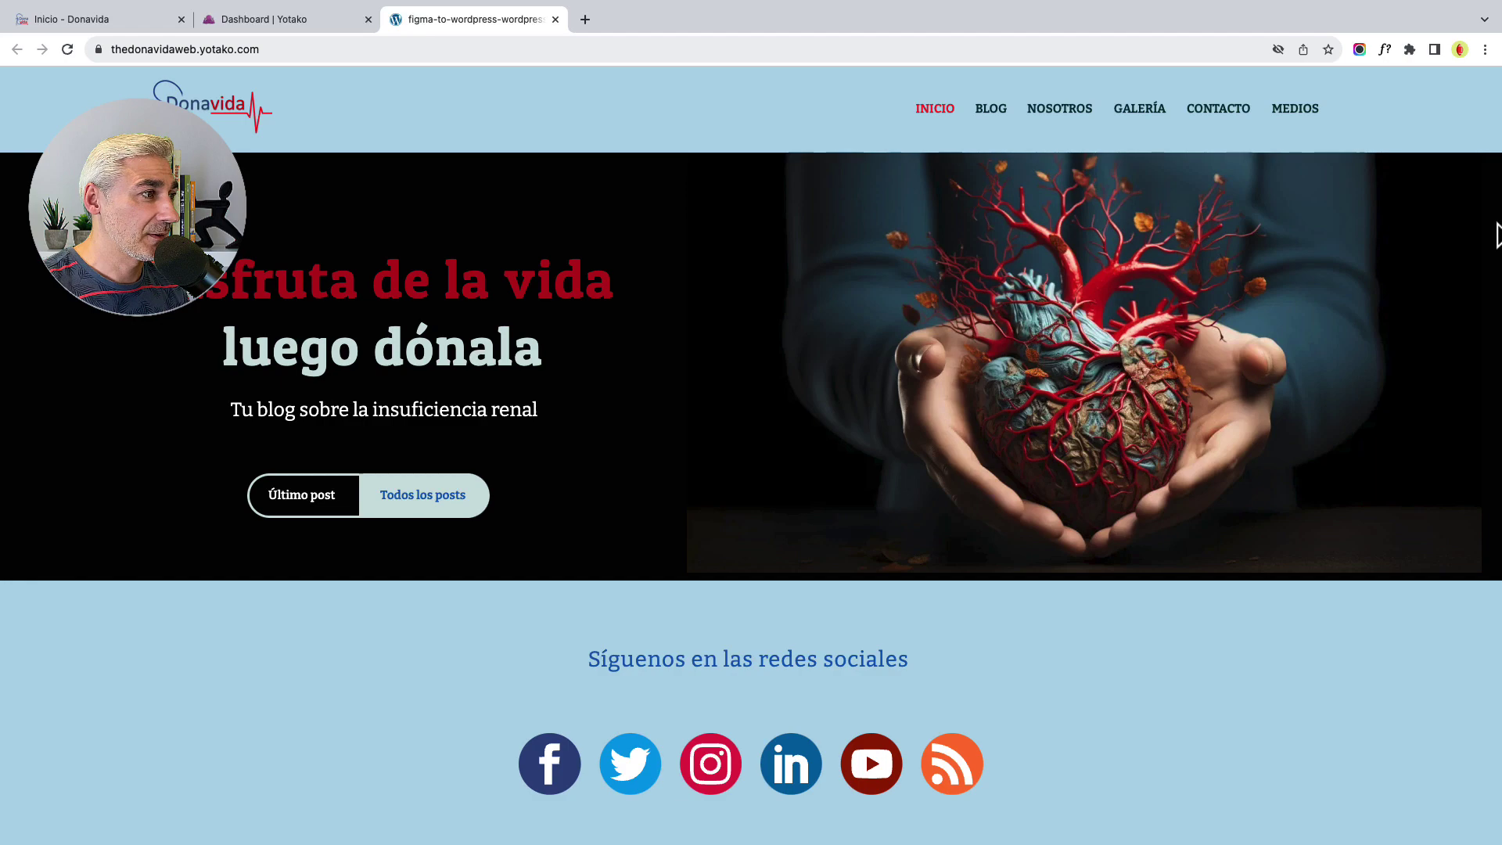
- Scroll through the live Donavida site, then close the figma-to-wordpress tab
scroll(1496, 165, "down", 1)
left_click_drag(1496, 164, 1491, 141)
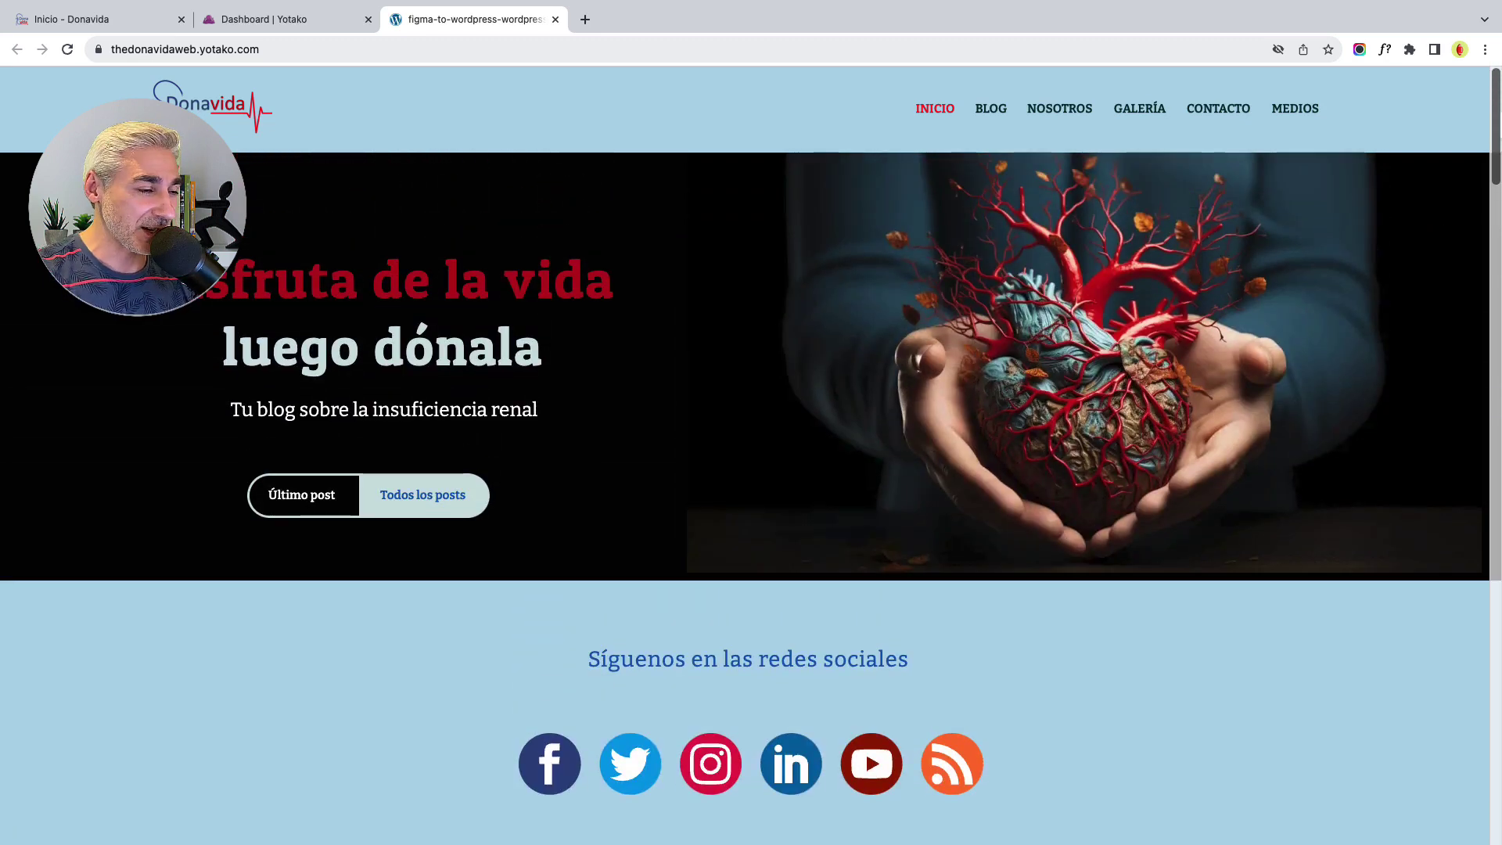
left_click(555, 19)
- Save the theme file as 'Donavida' in Downloads and switch to the Inicio - Donavida tab
left_click(1360, 335)
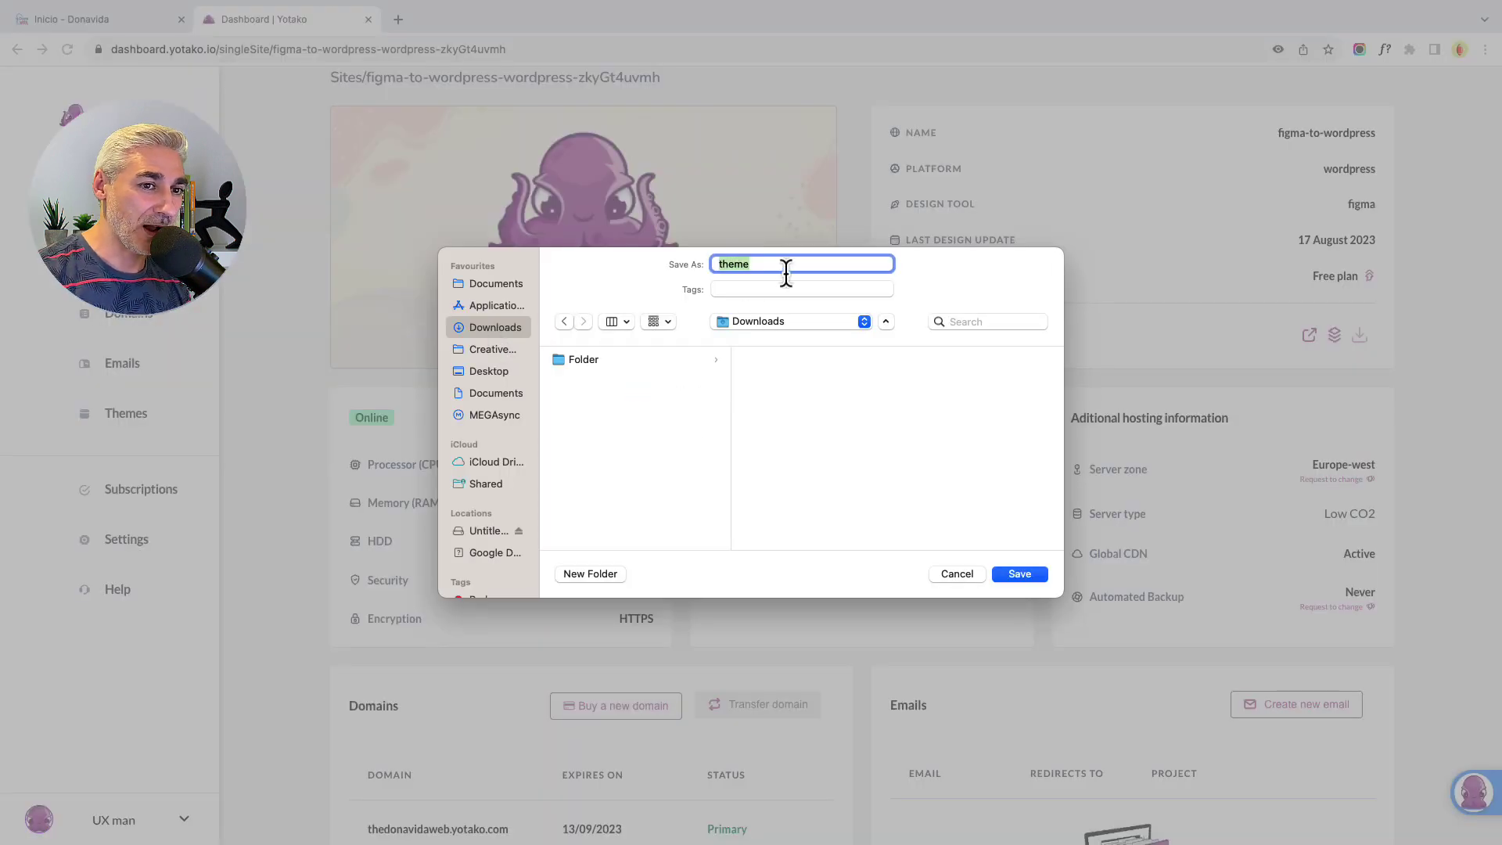
type("Donavida")
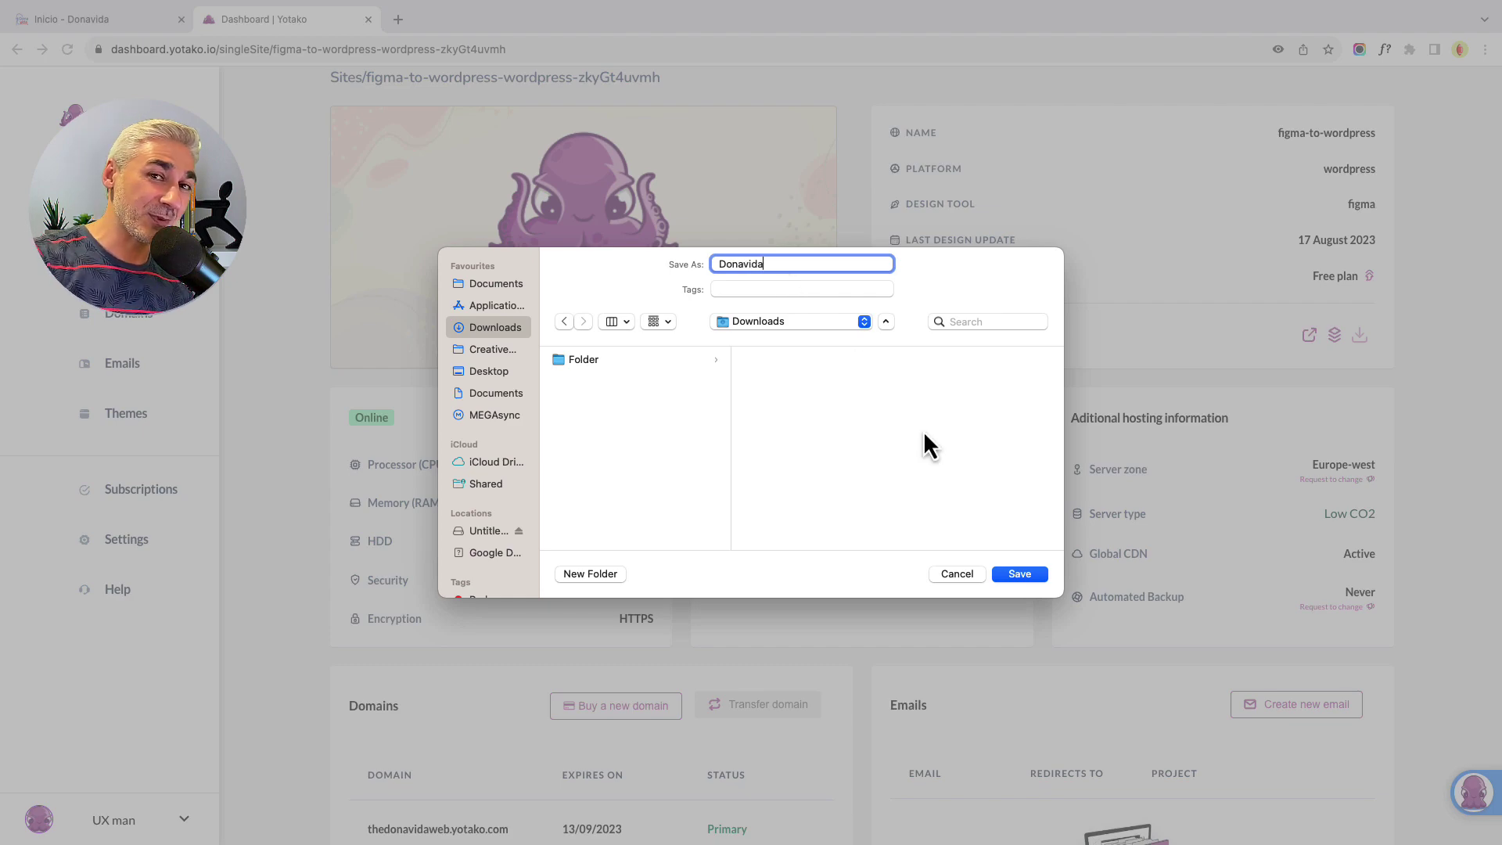
left_click(1020, 576)
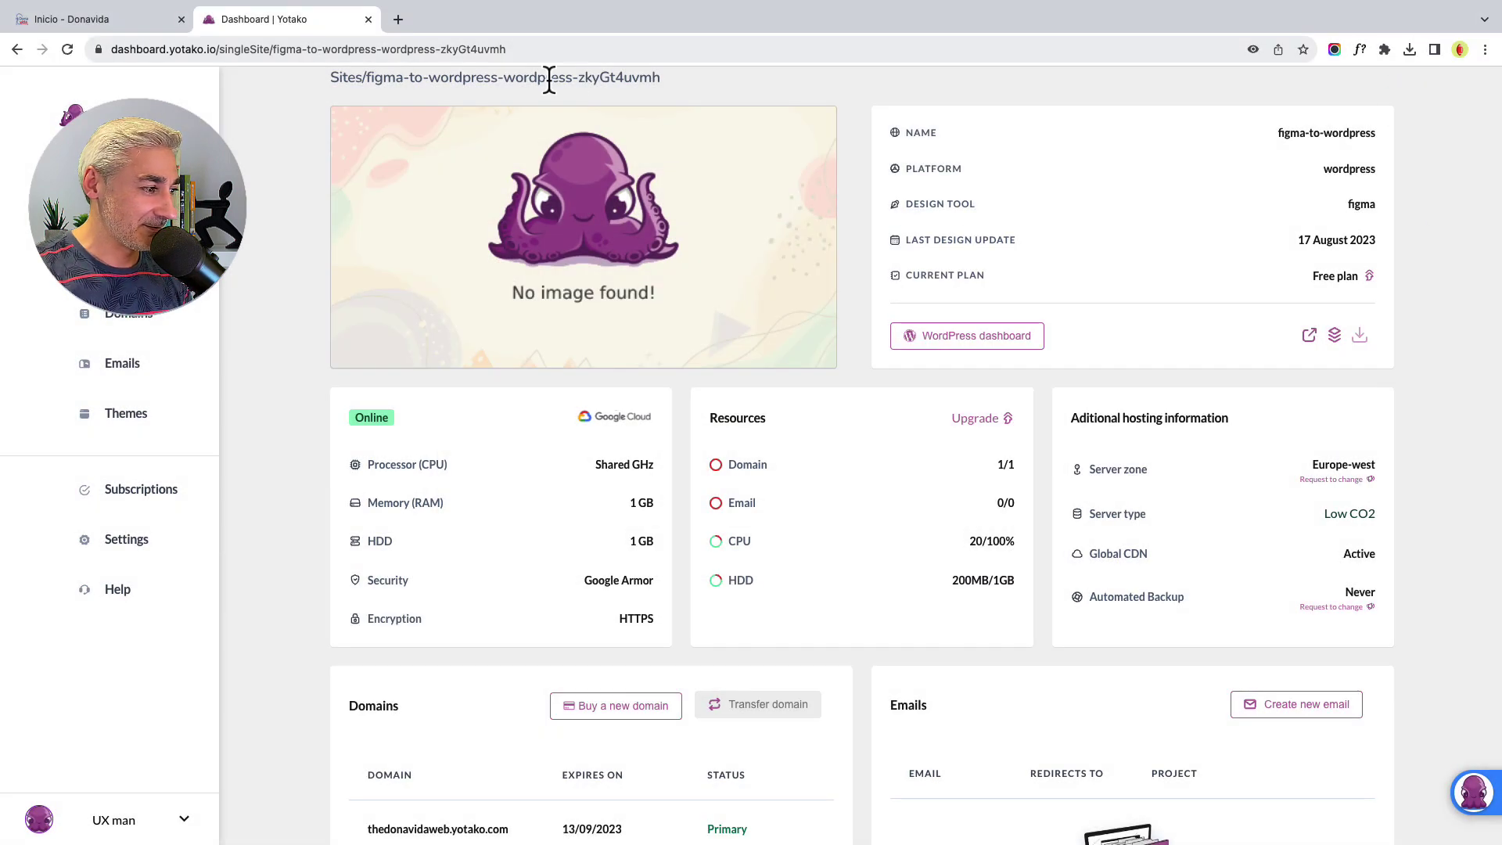
left_click(157, 20)
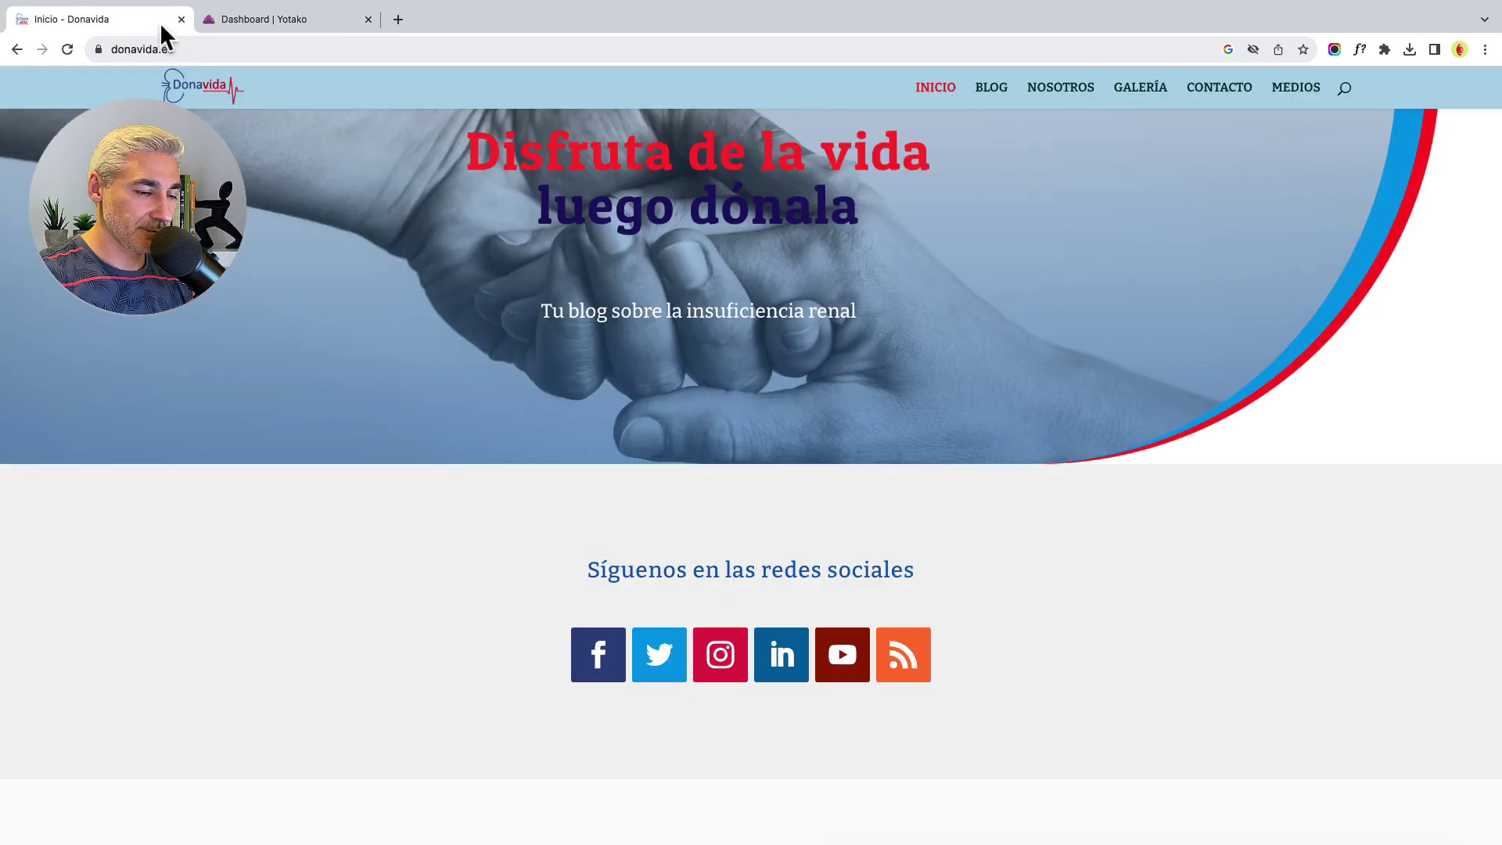
left_click(195, 50)
- Log in to donavida.es/wp-admin using Chrome's saved username and password
left_click(197, 51)
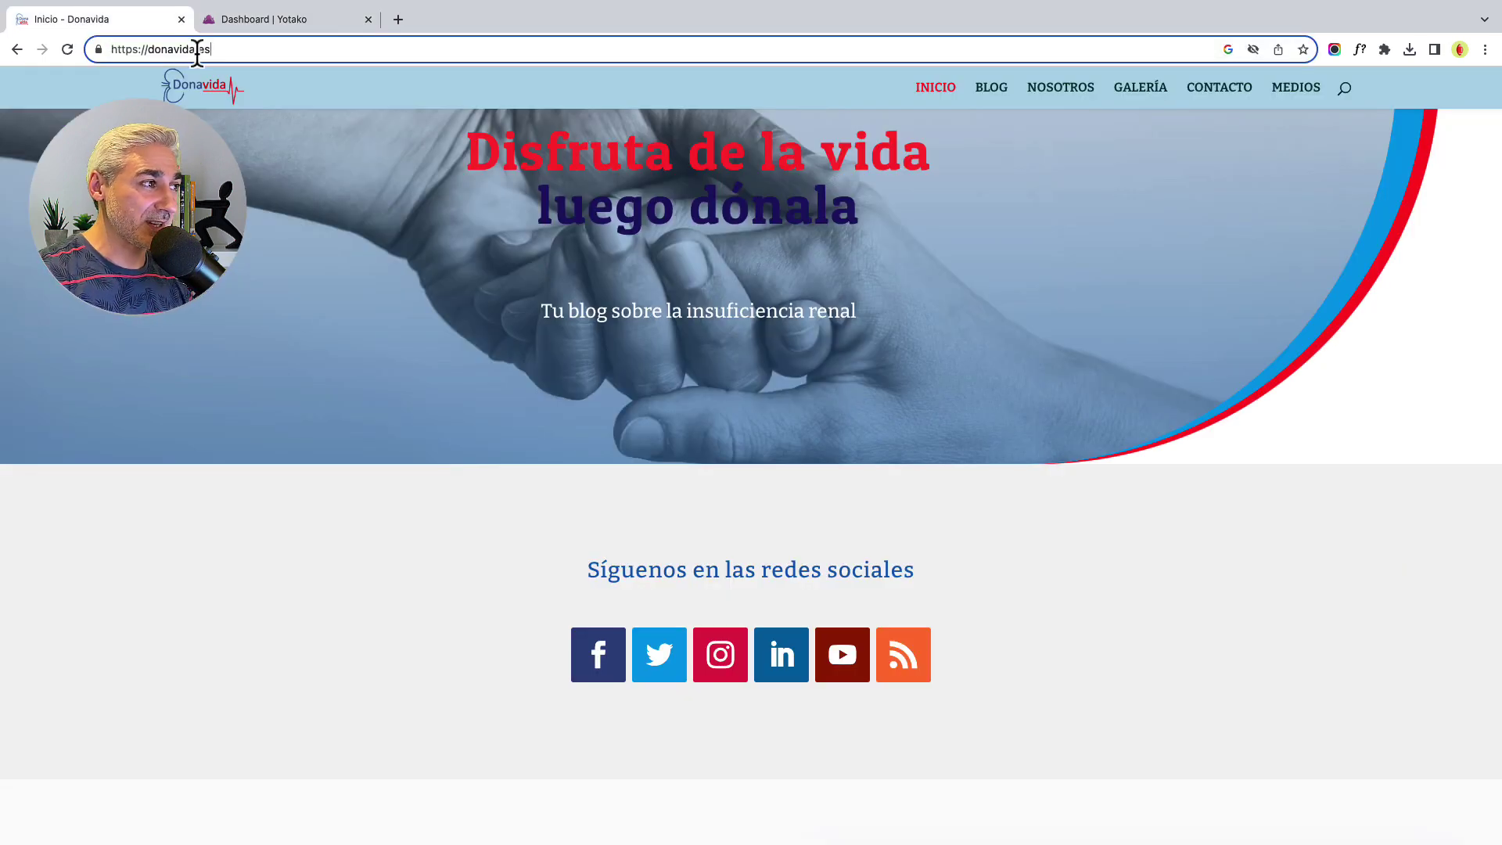
type("/w")
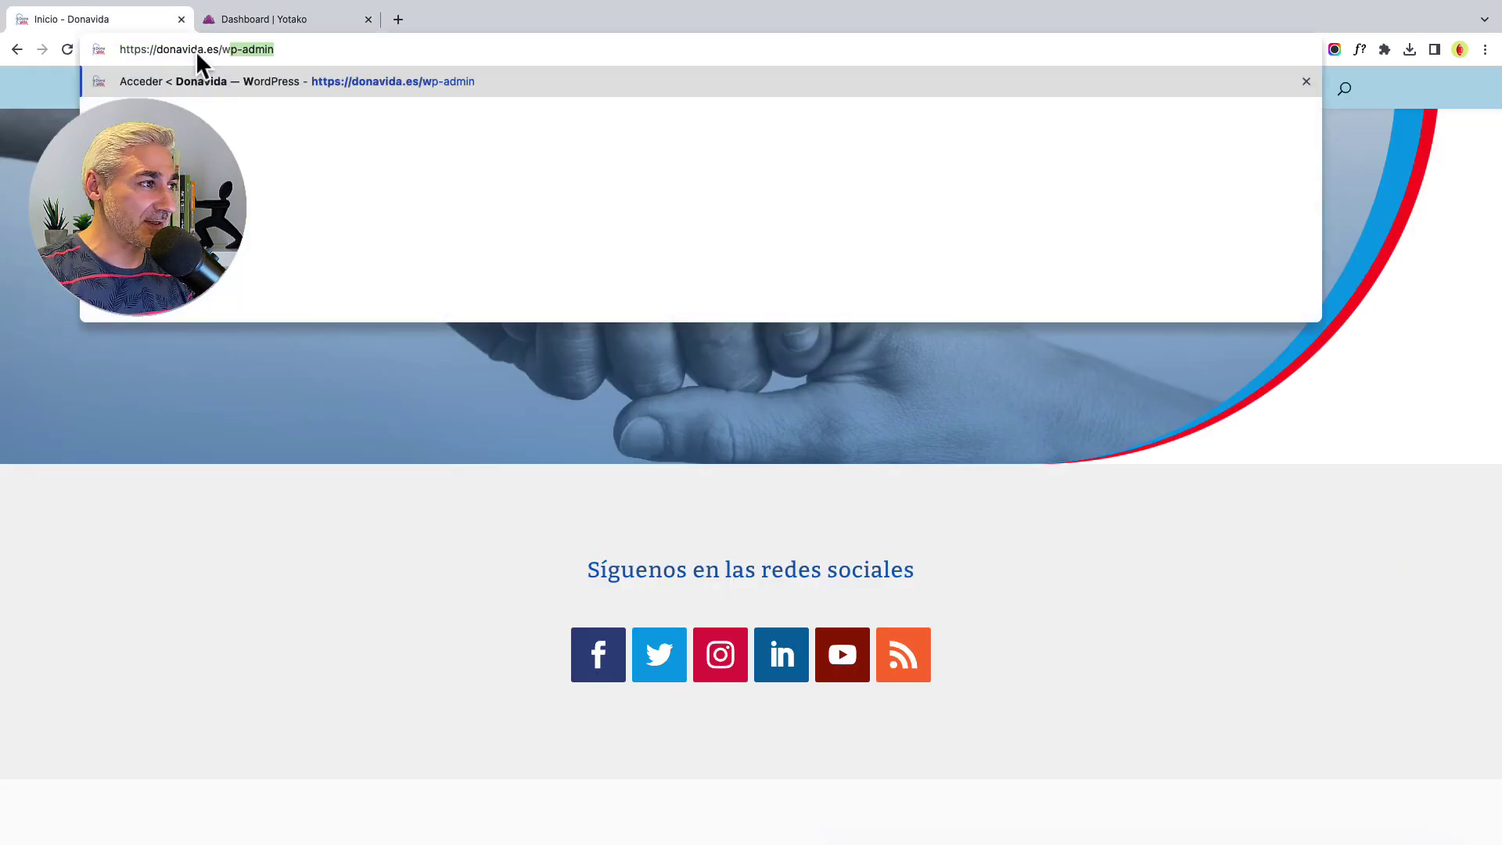
key("Return")
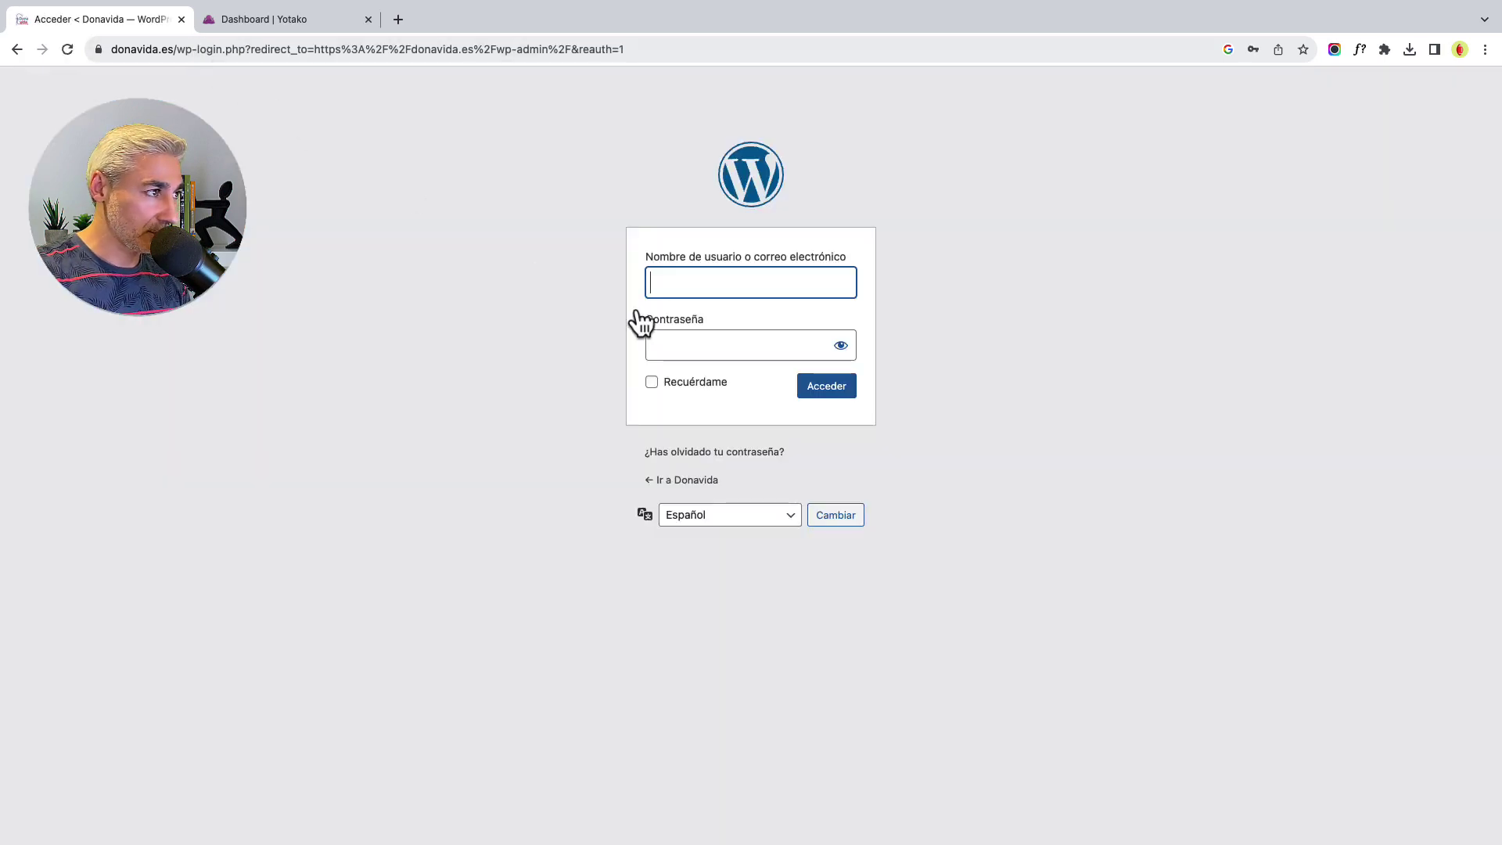
left_click(698, 284)
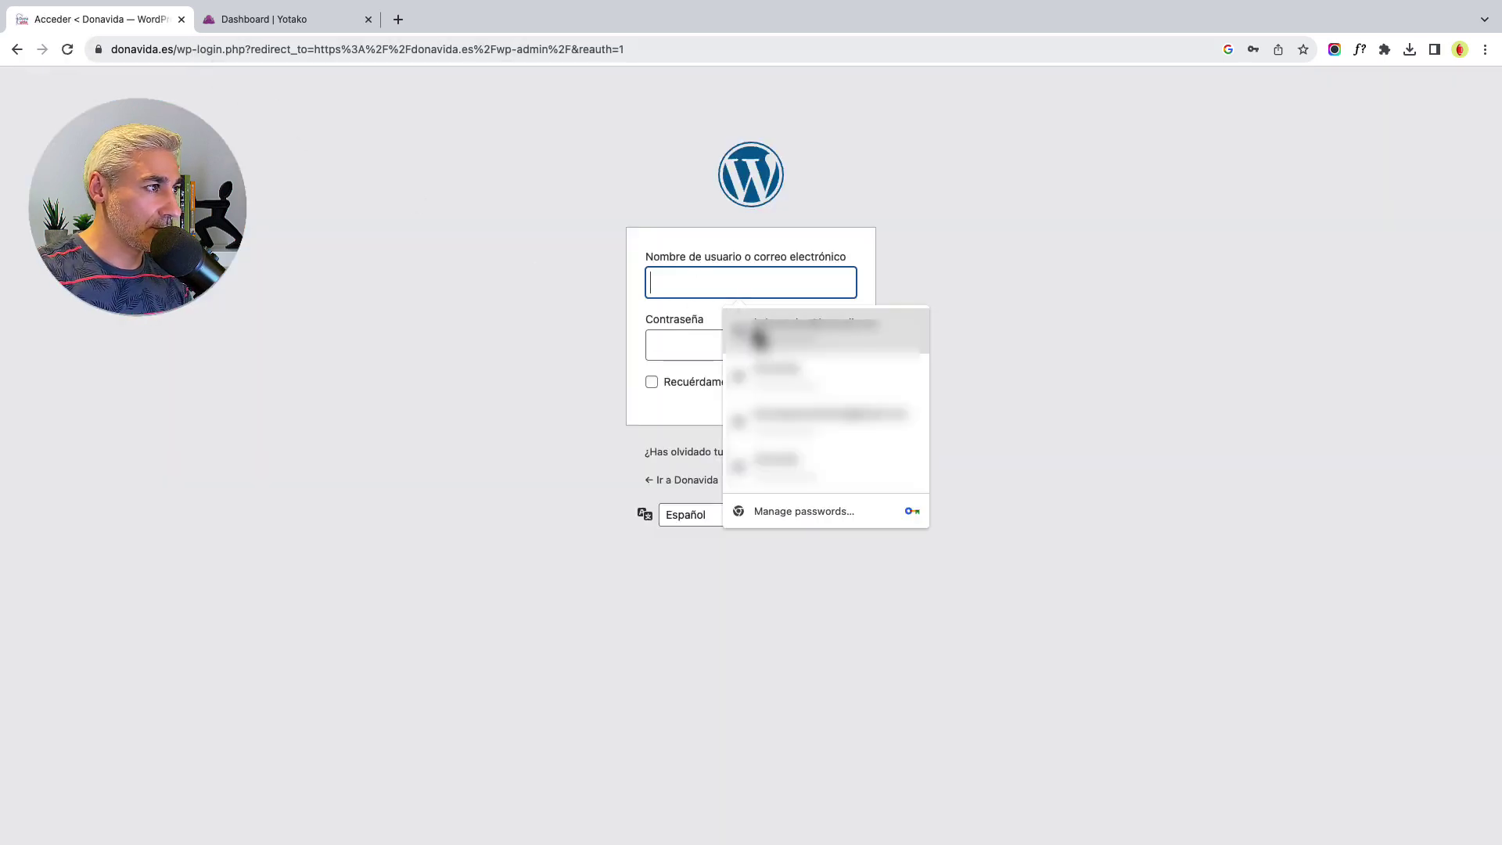
left_click(747, 328)
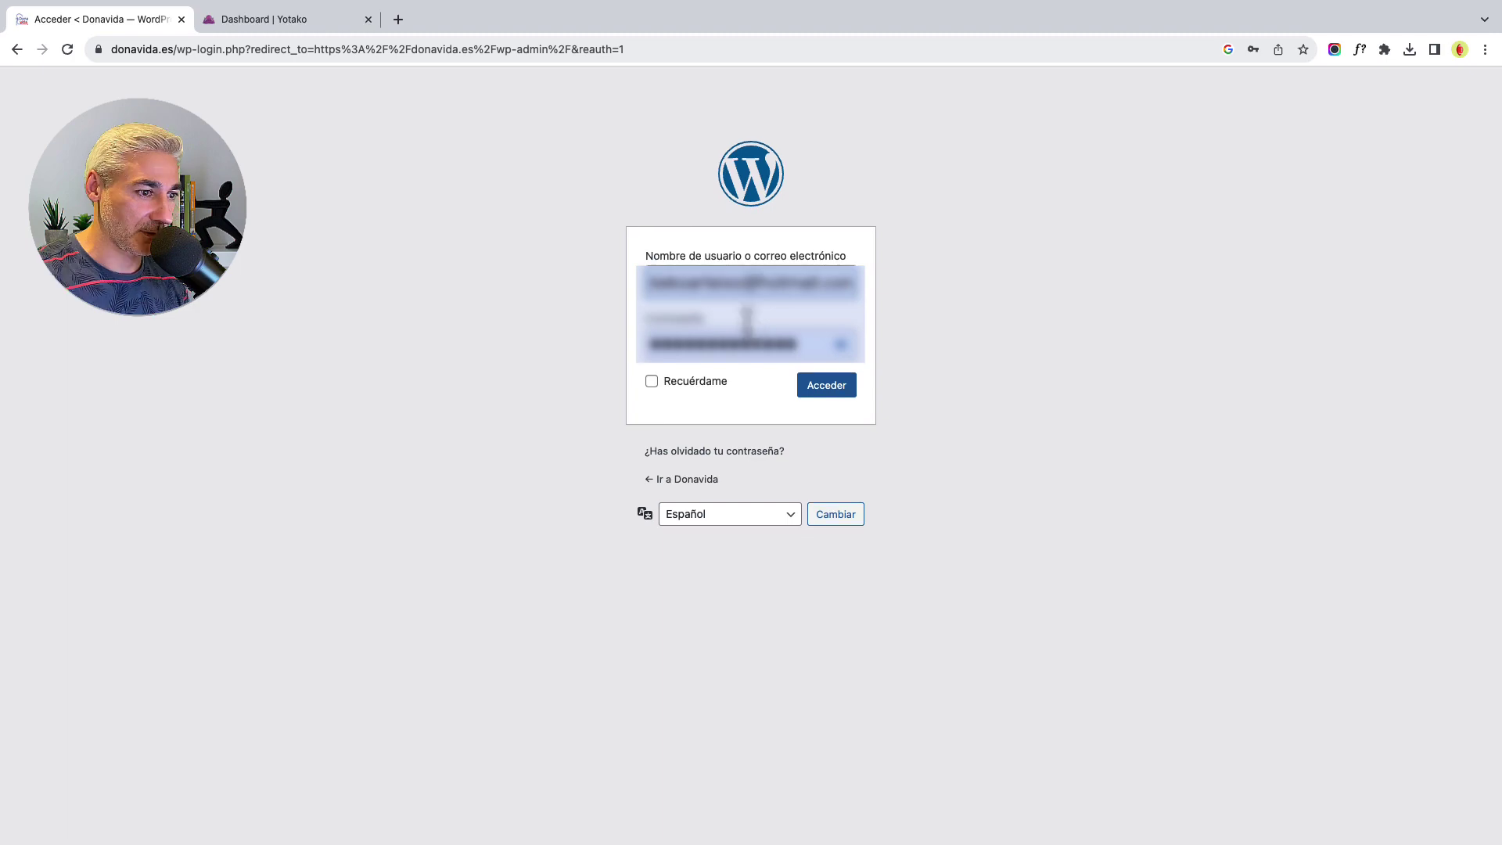
left_click(827, 391)
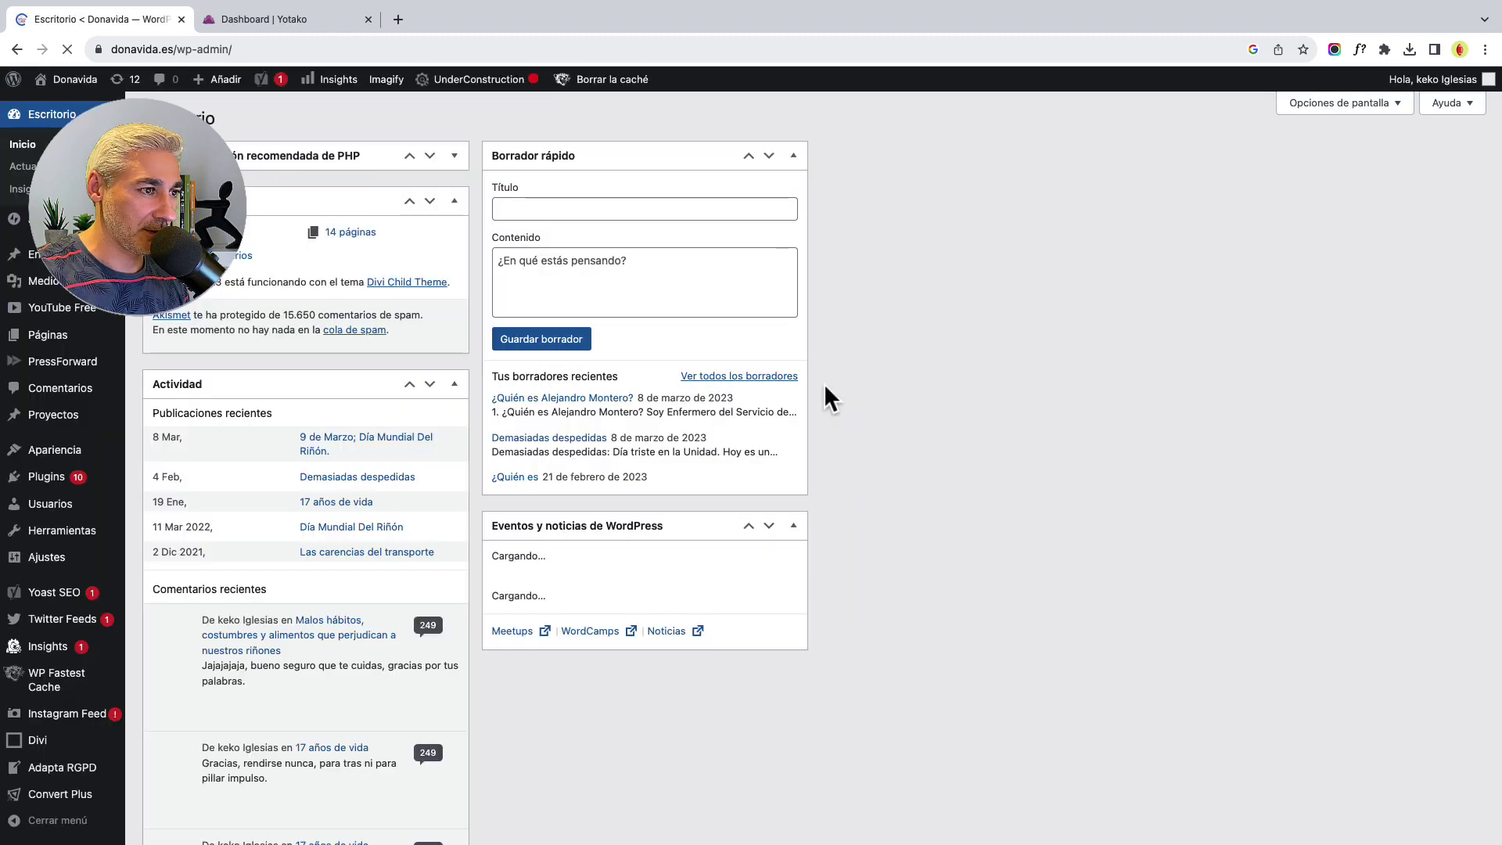
- Upload Donavida.zip from Downloads through Apariencia > Temas > Subir tema and install it
mouse_move(69, 456)
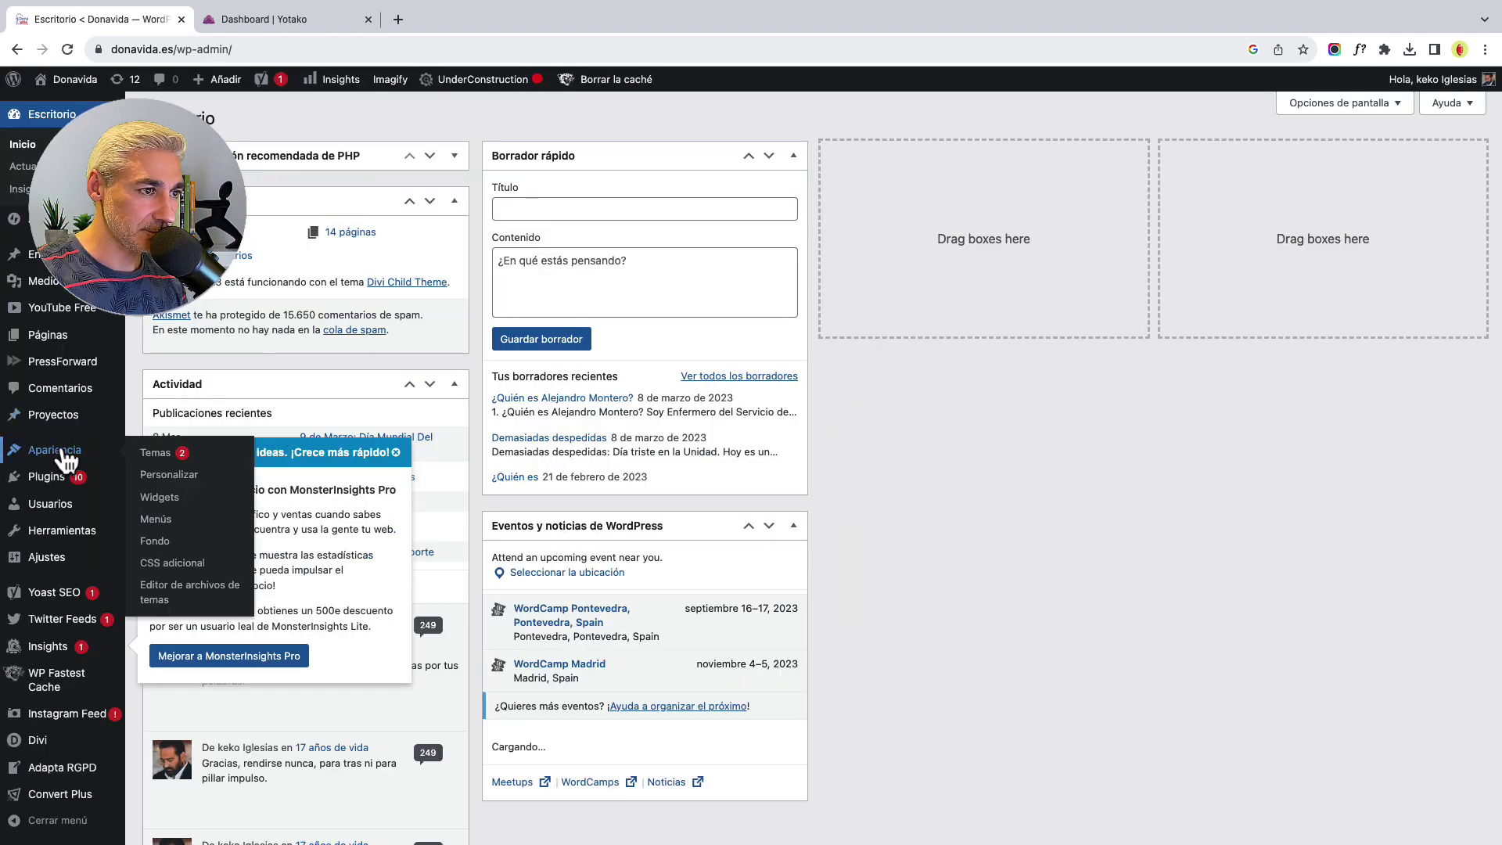
left_click(155, 452)
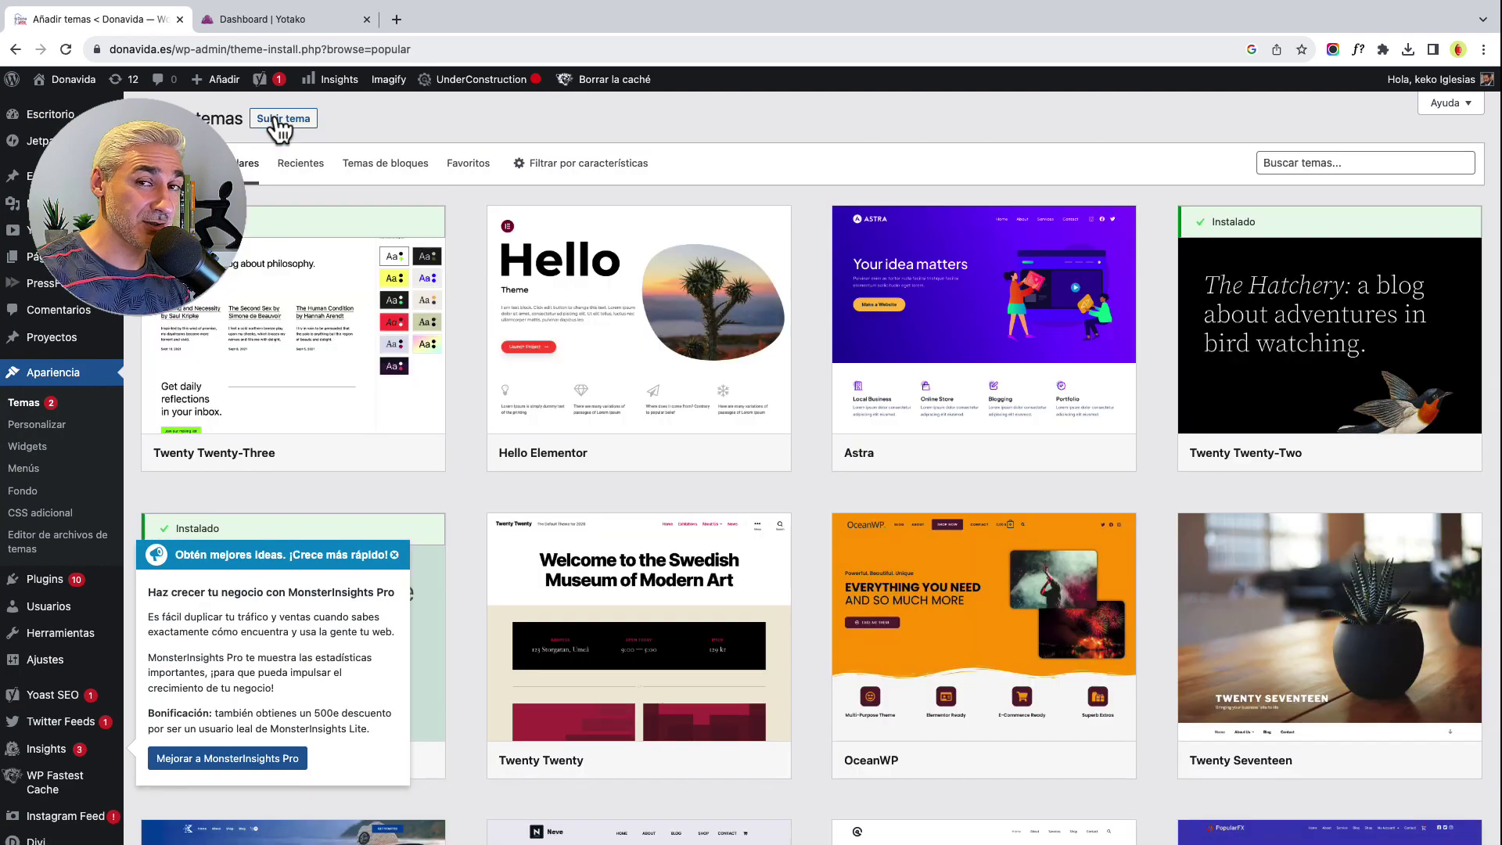
left_click(282, 121)
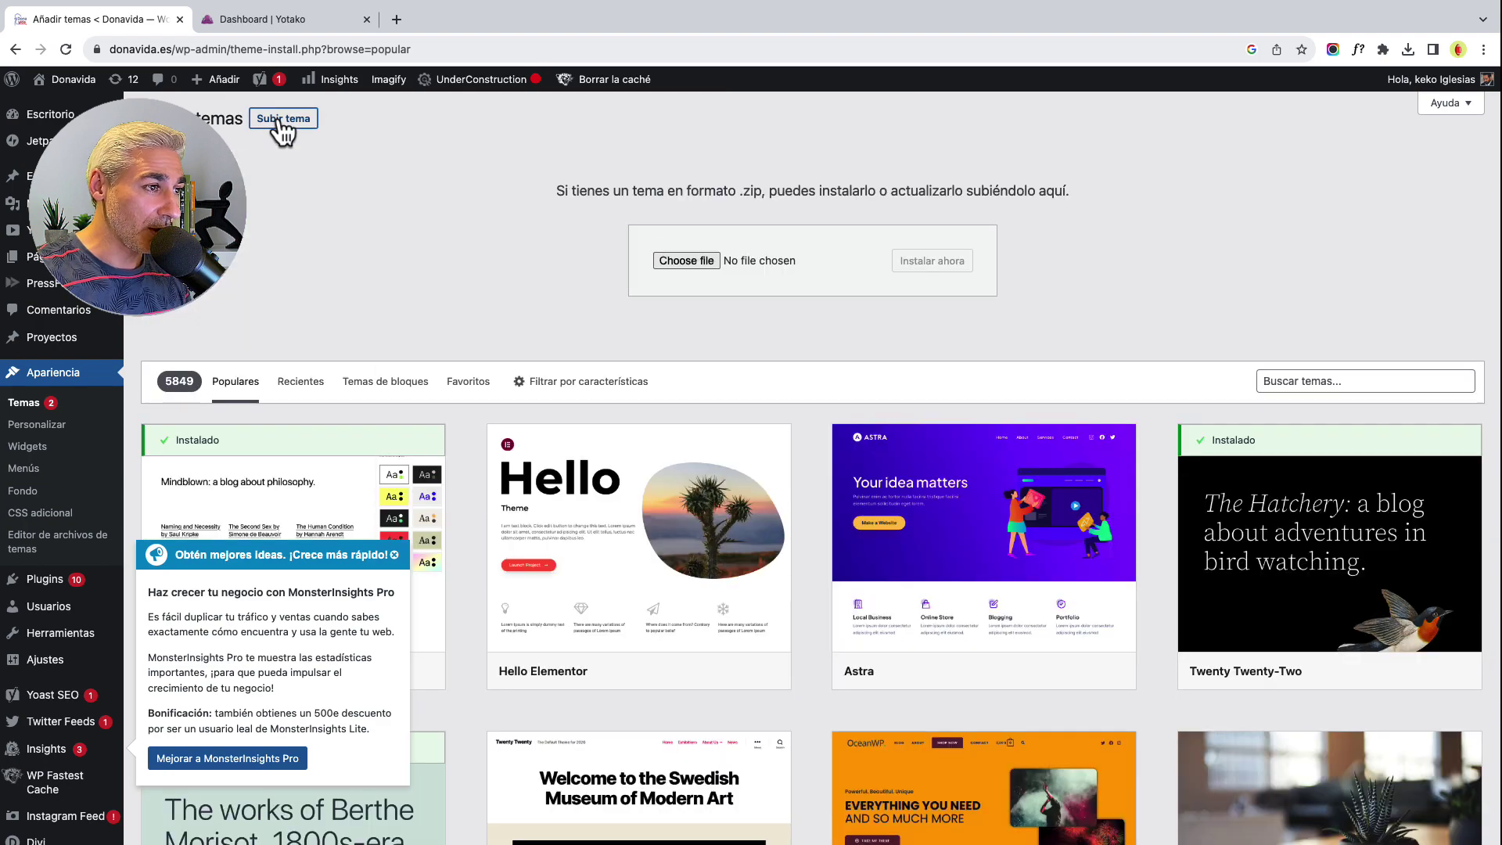
left_click(660, 258)
left_click(593, 374)
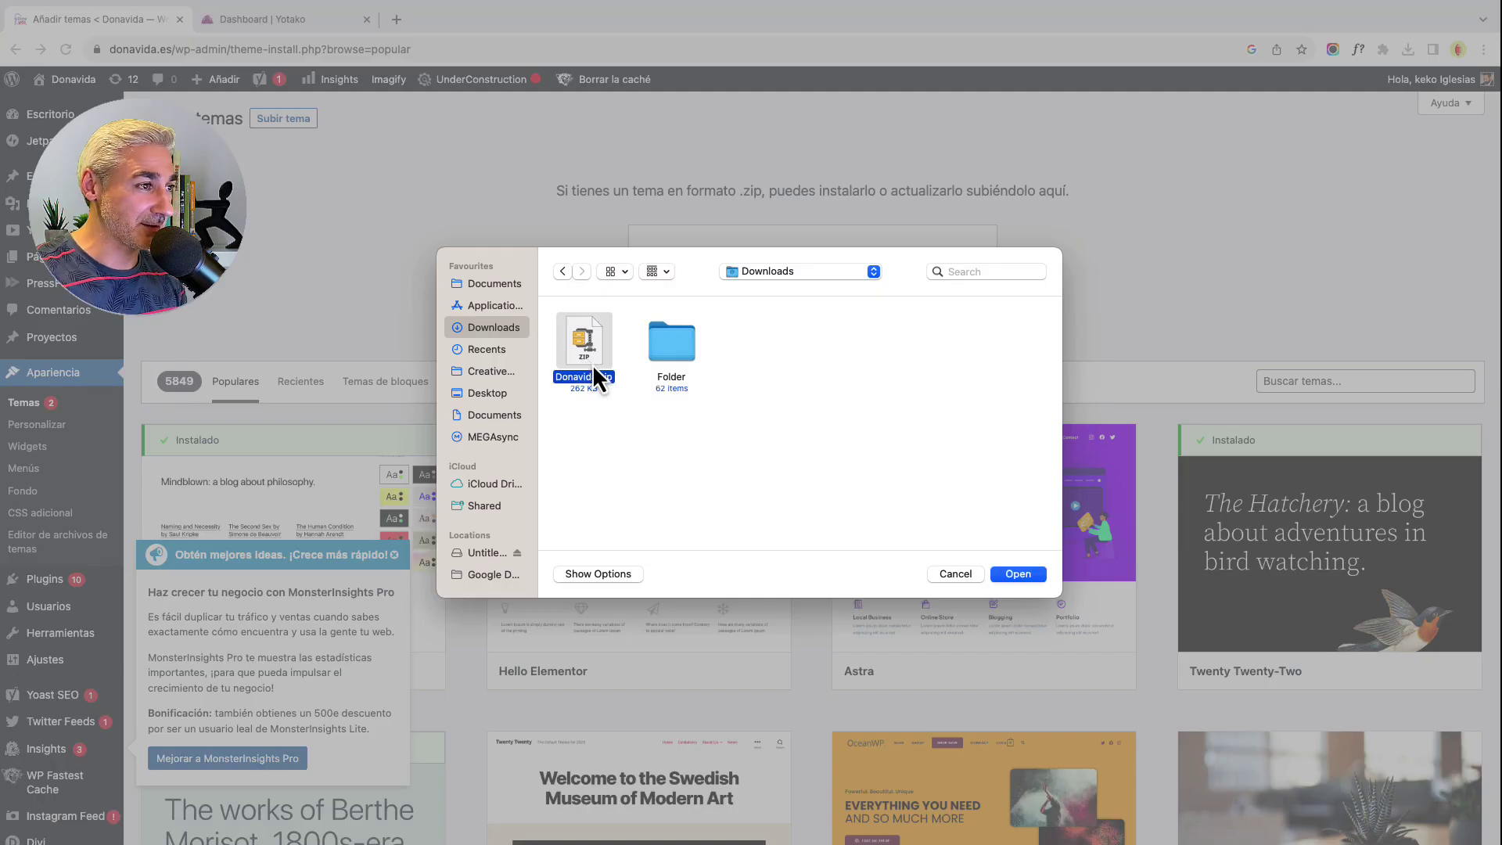
left_click(1019, 575)
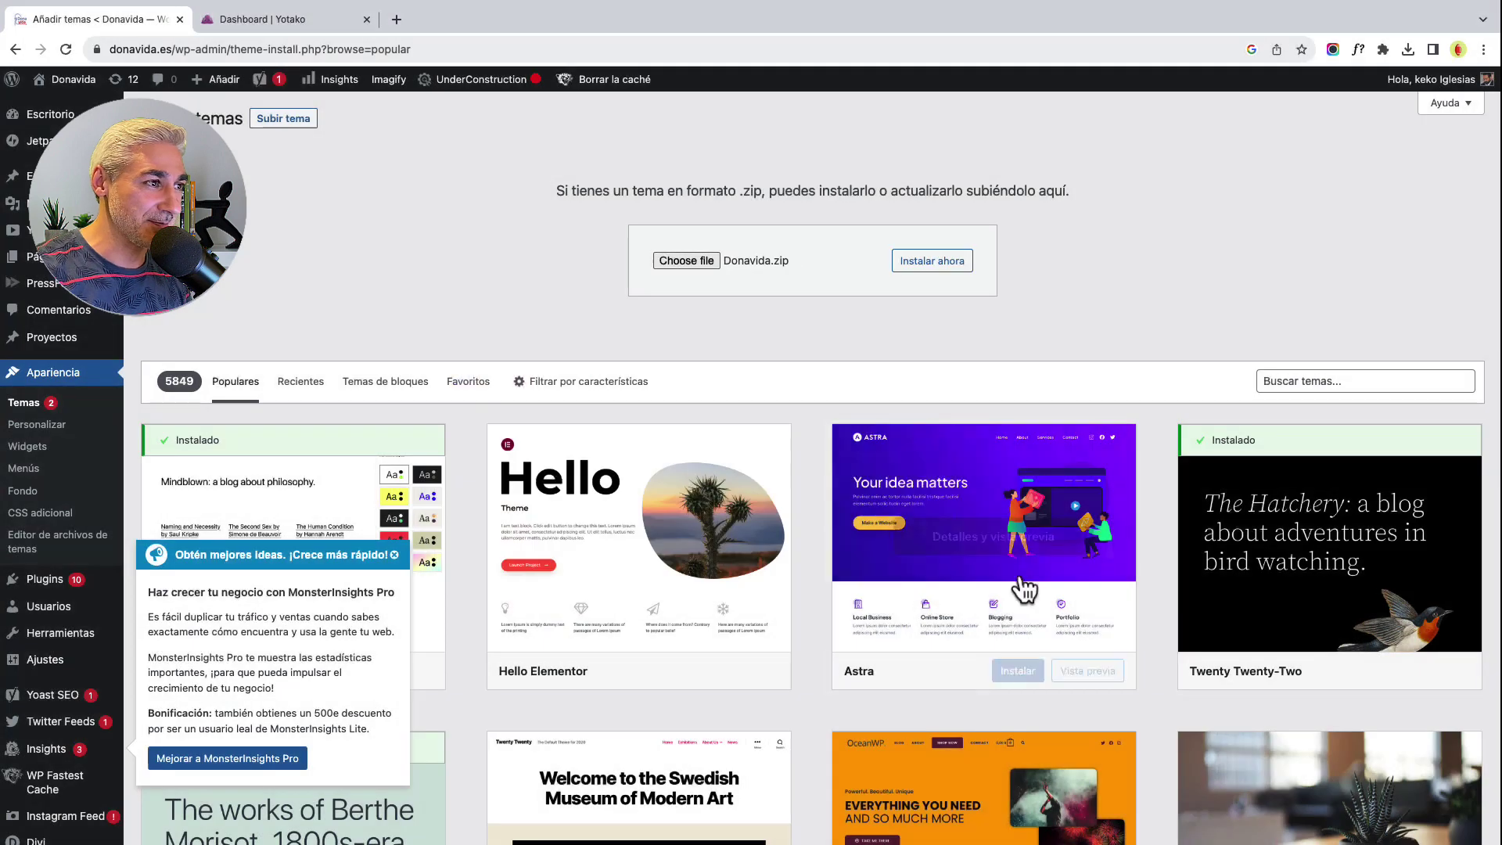
left_click(928, 269)
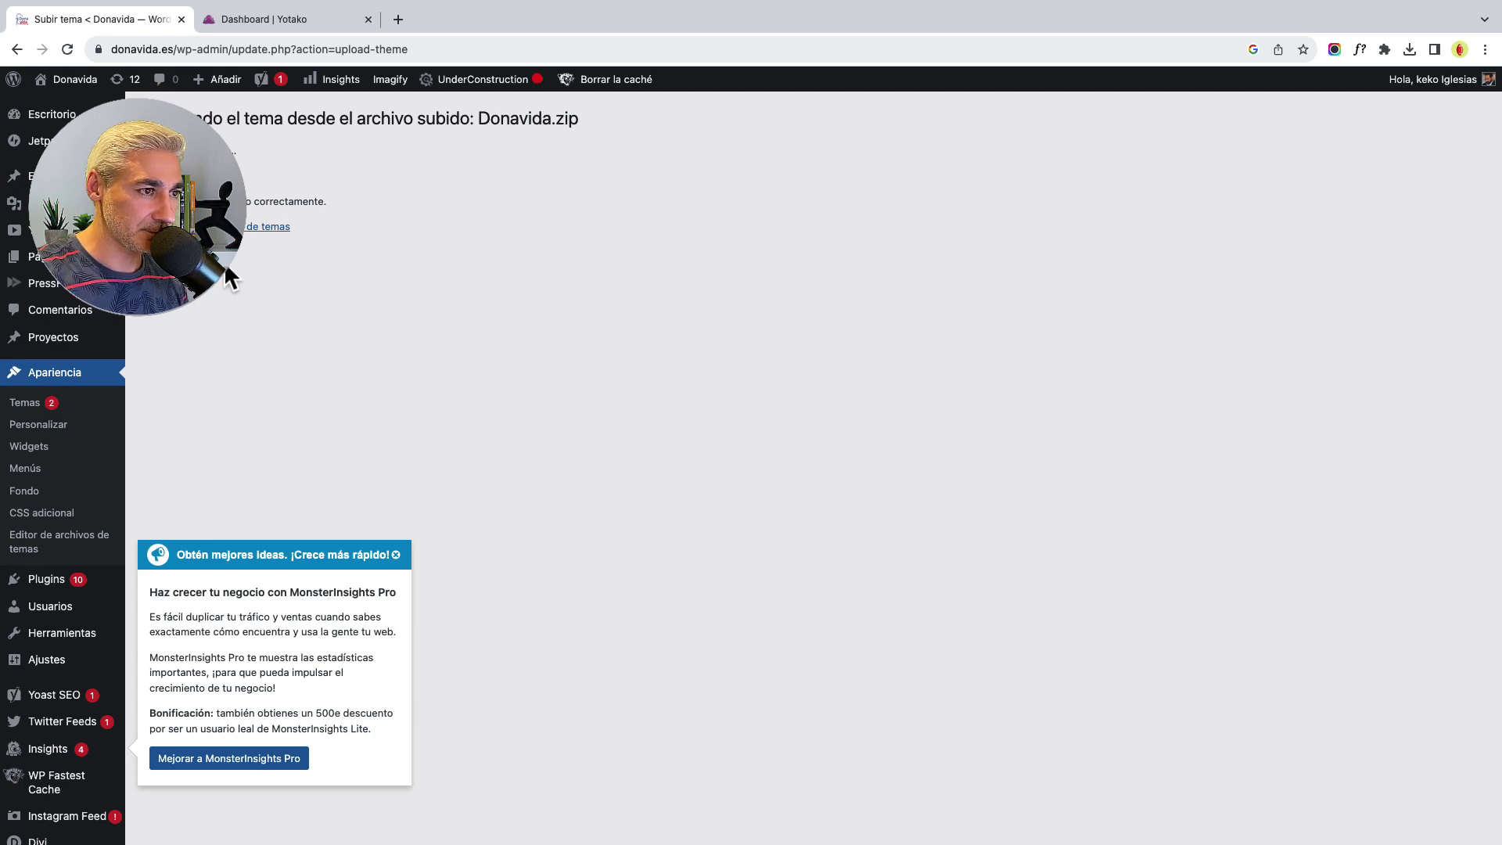
- Activate the new Donavida theme and load the donavida.es homepage
left_click(159, 226)
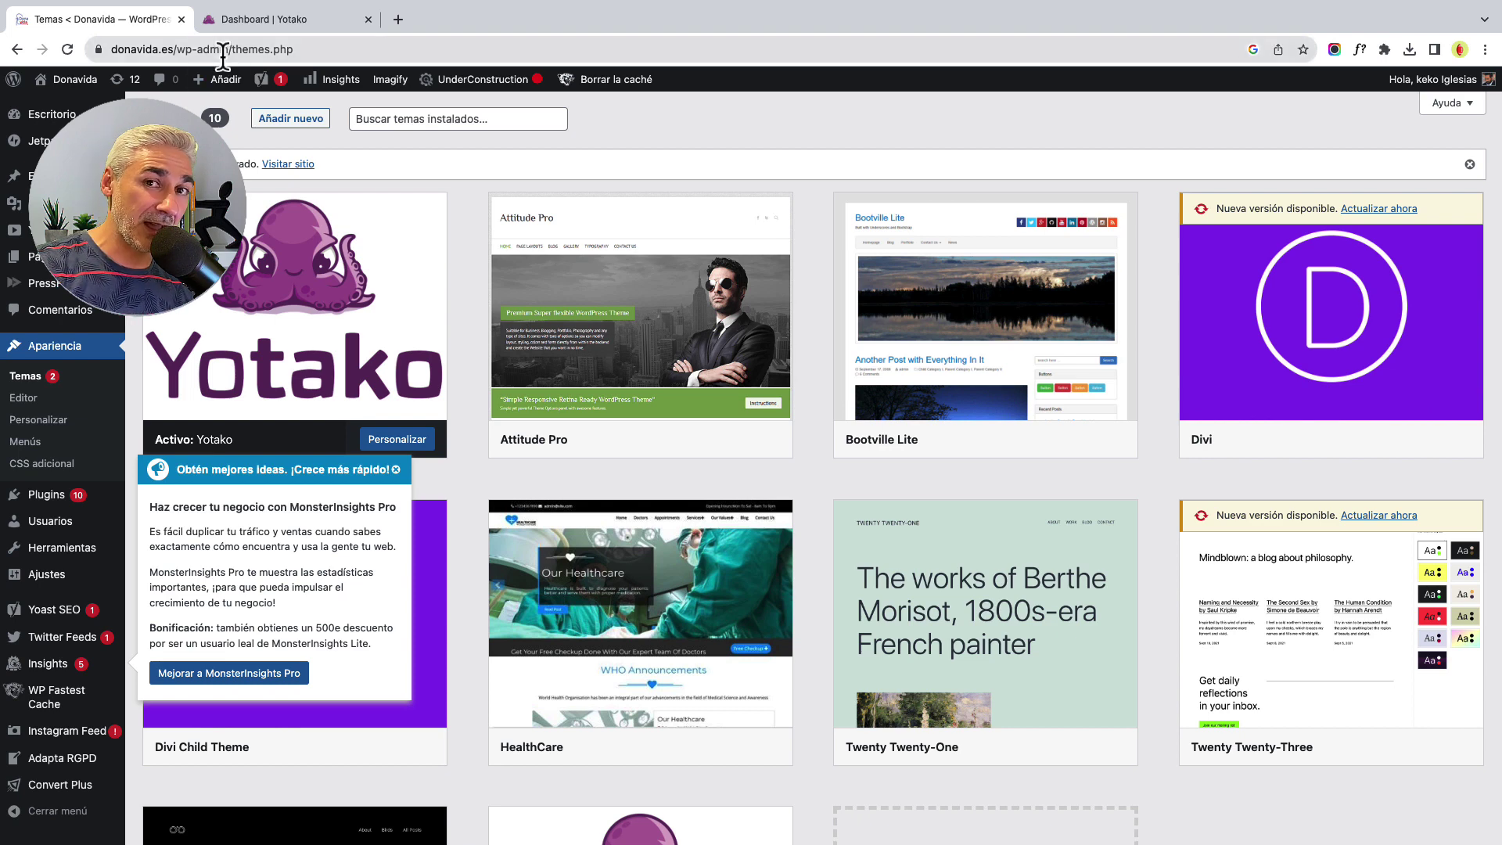
left_click_drag(173, 49, 416, 63)
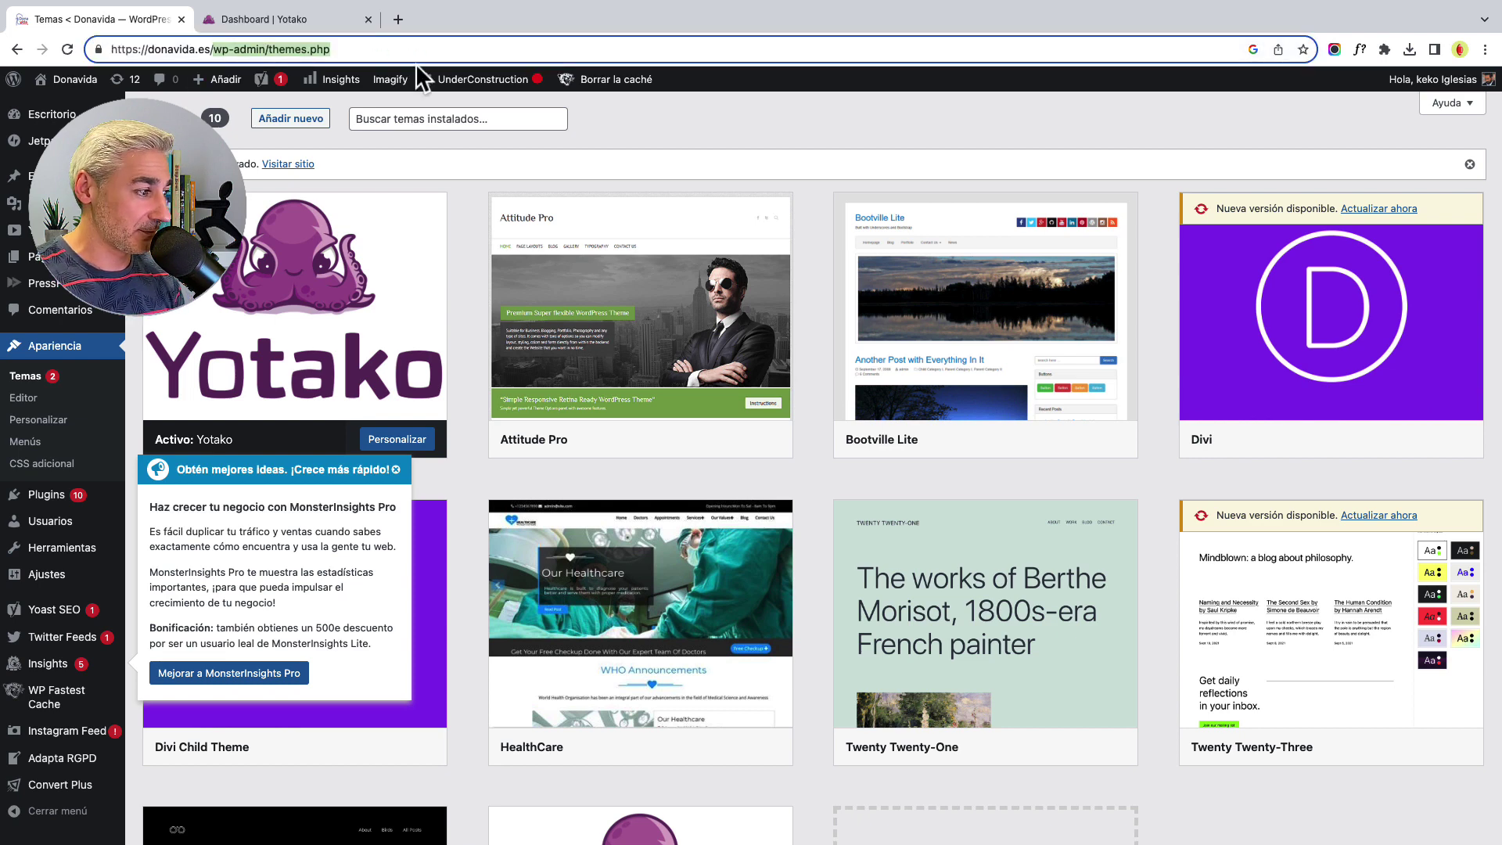
key("BackSpace")
key("Return")
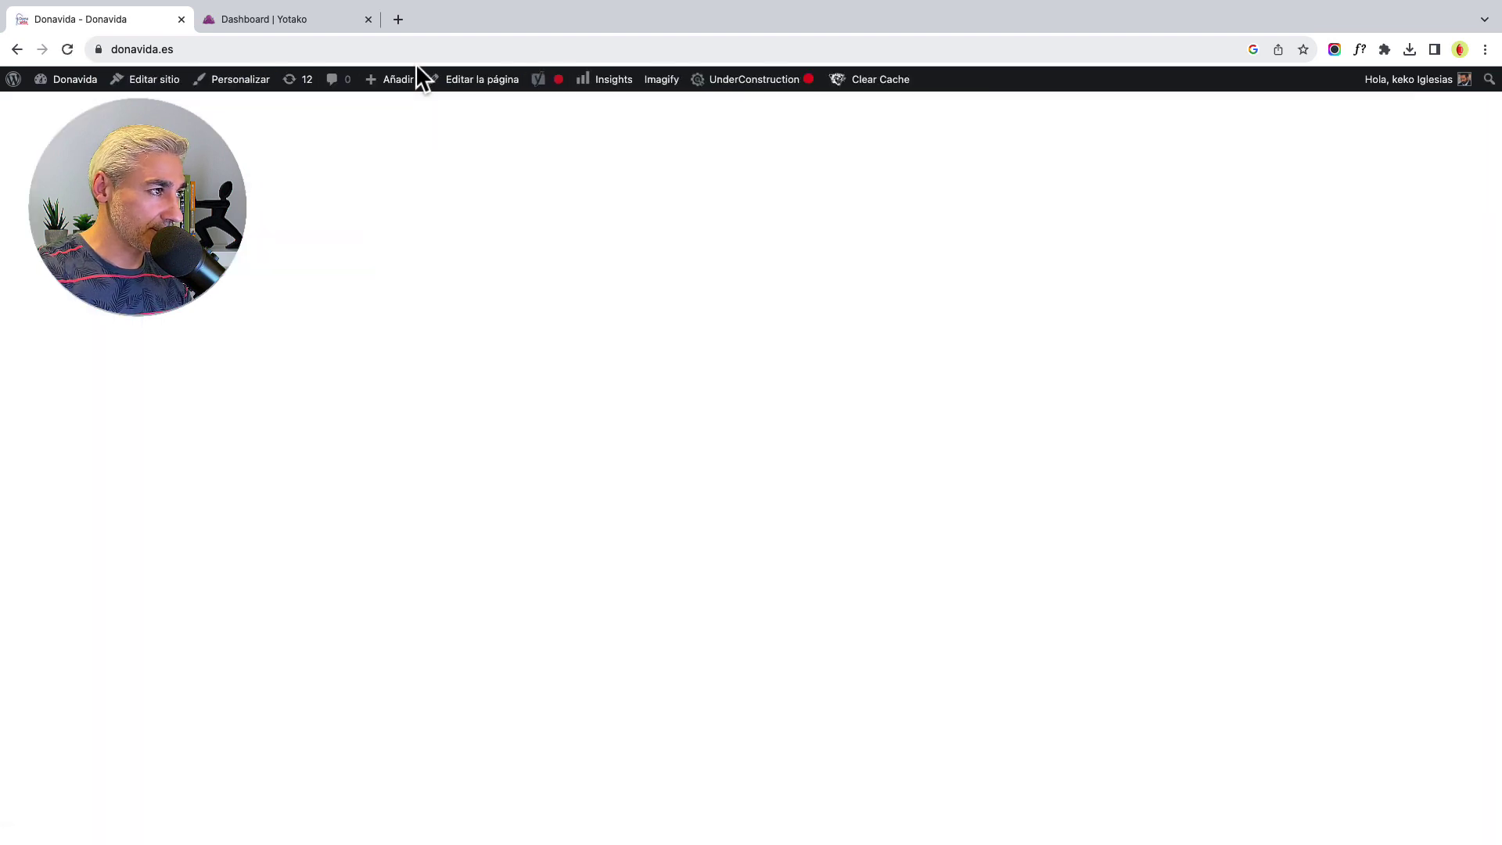
- Log out via Salir, reload donavida.es, and scroll down through the new public homepage
mouse_move(1455, 86)
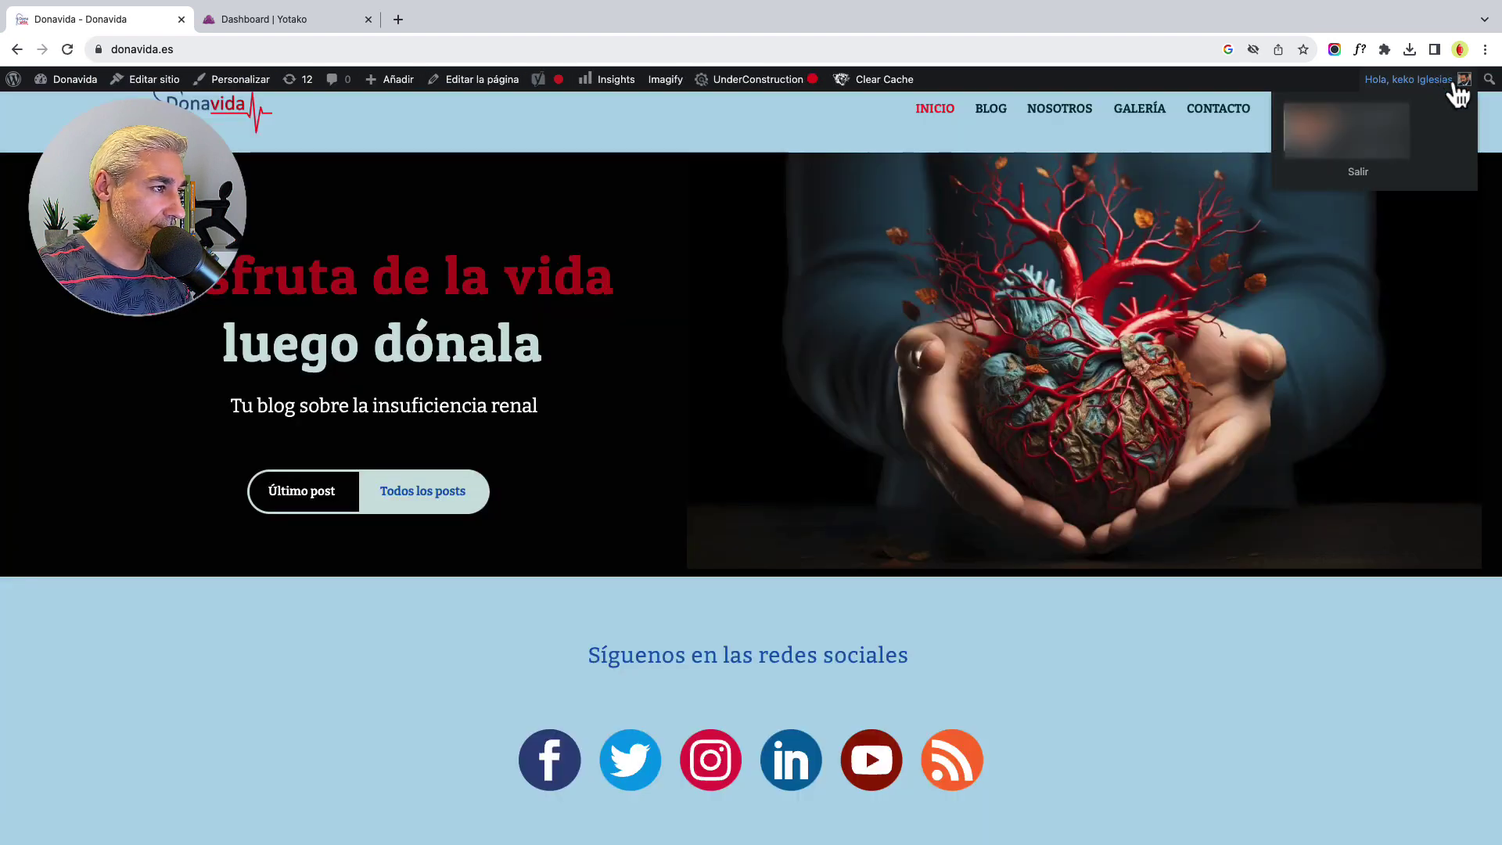
left_click(1360, 174)
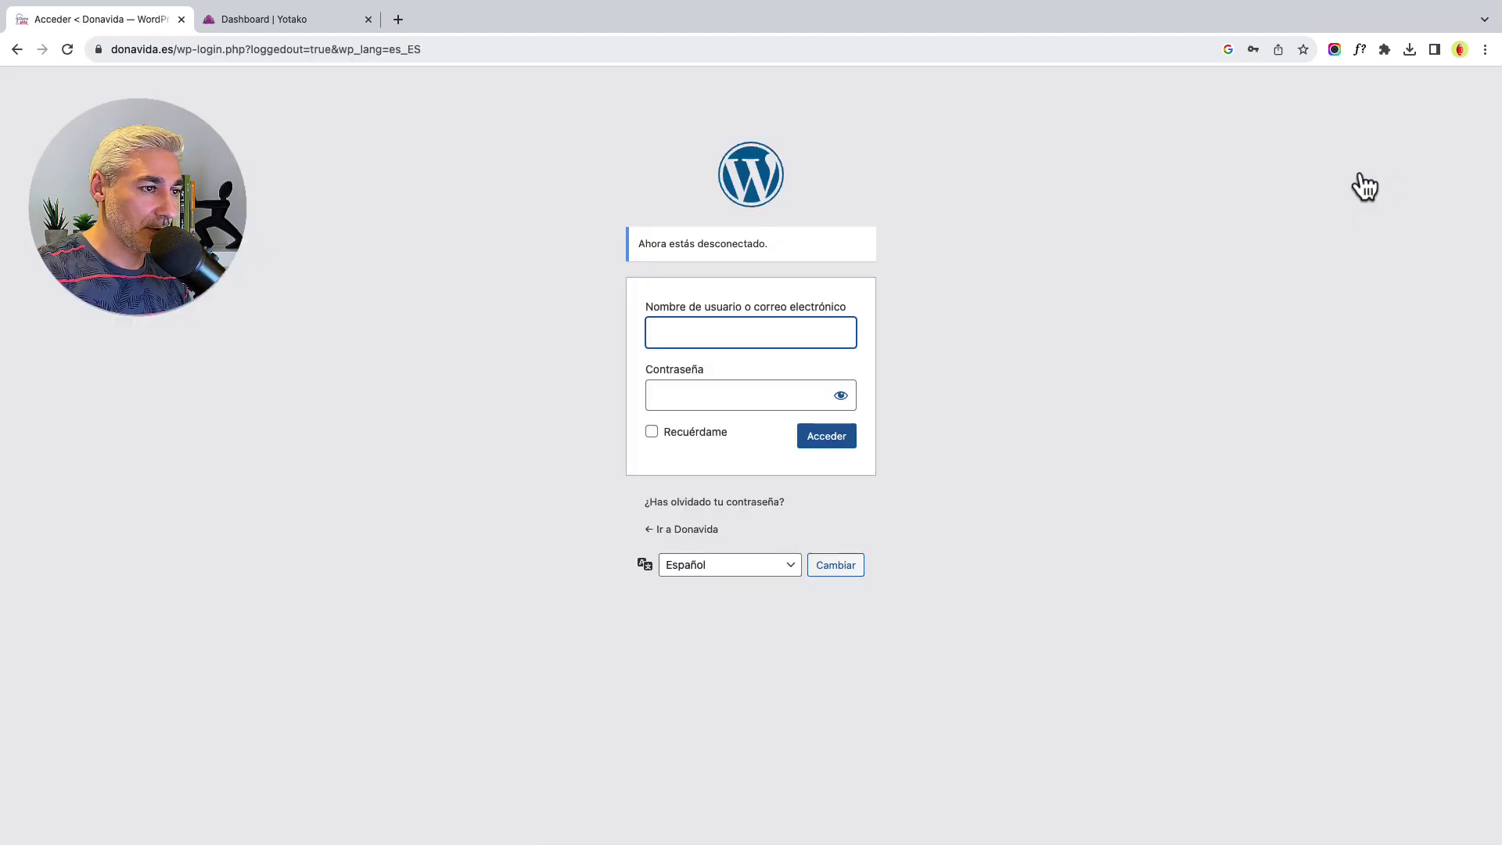
left_click_drag(174, 55, 562, 30)
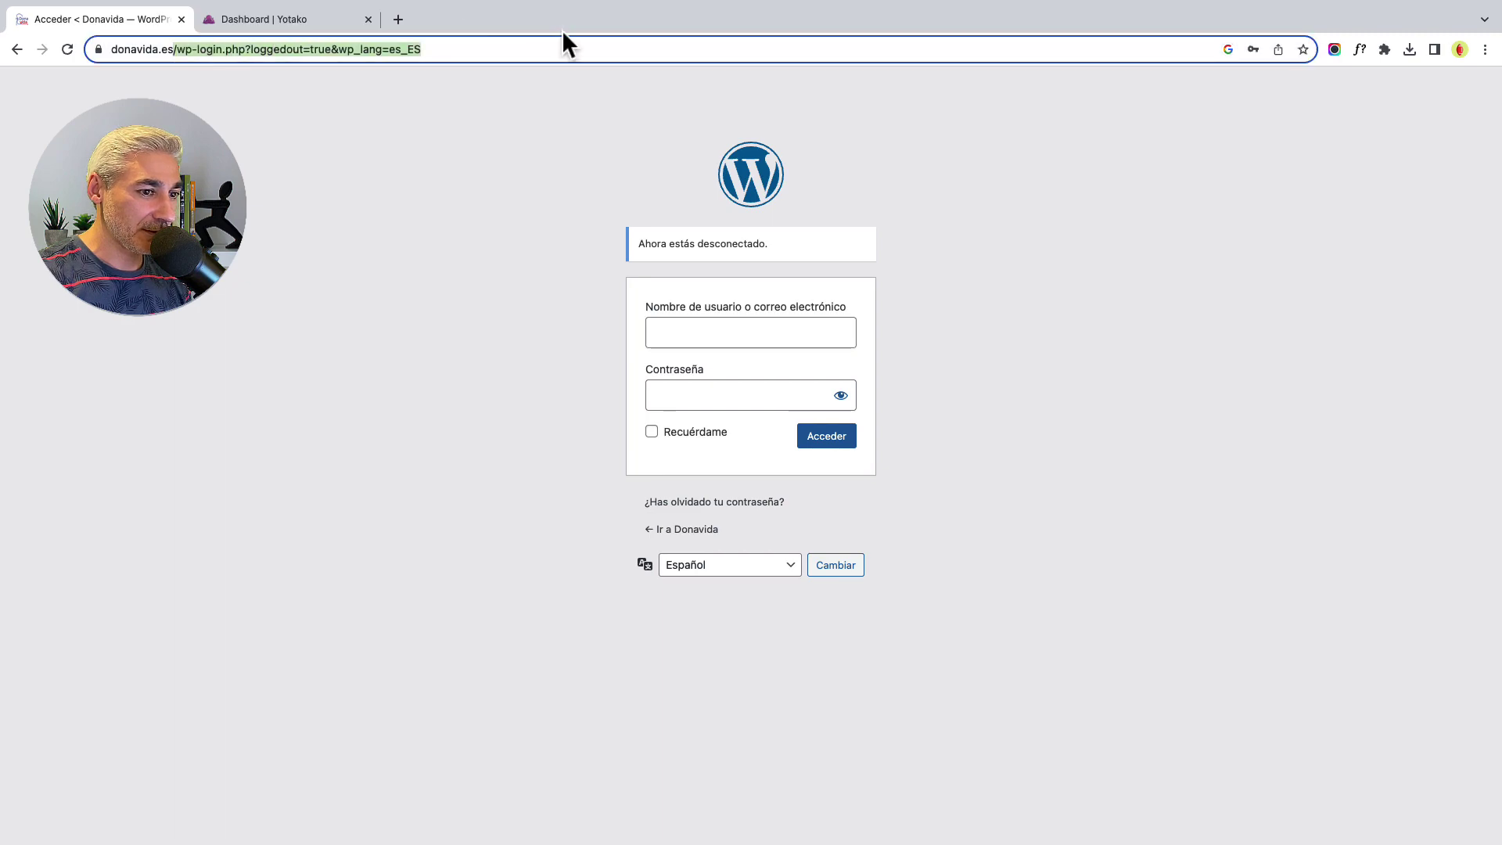
key("BackSpace")
key("Return")
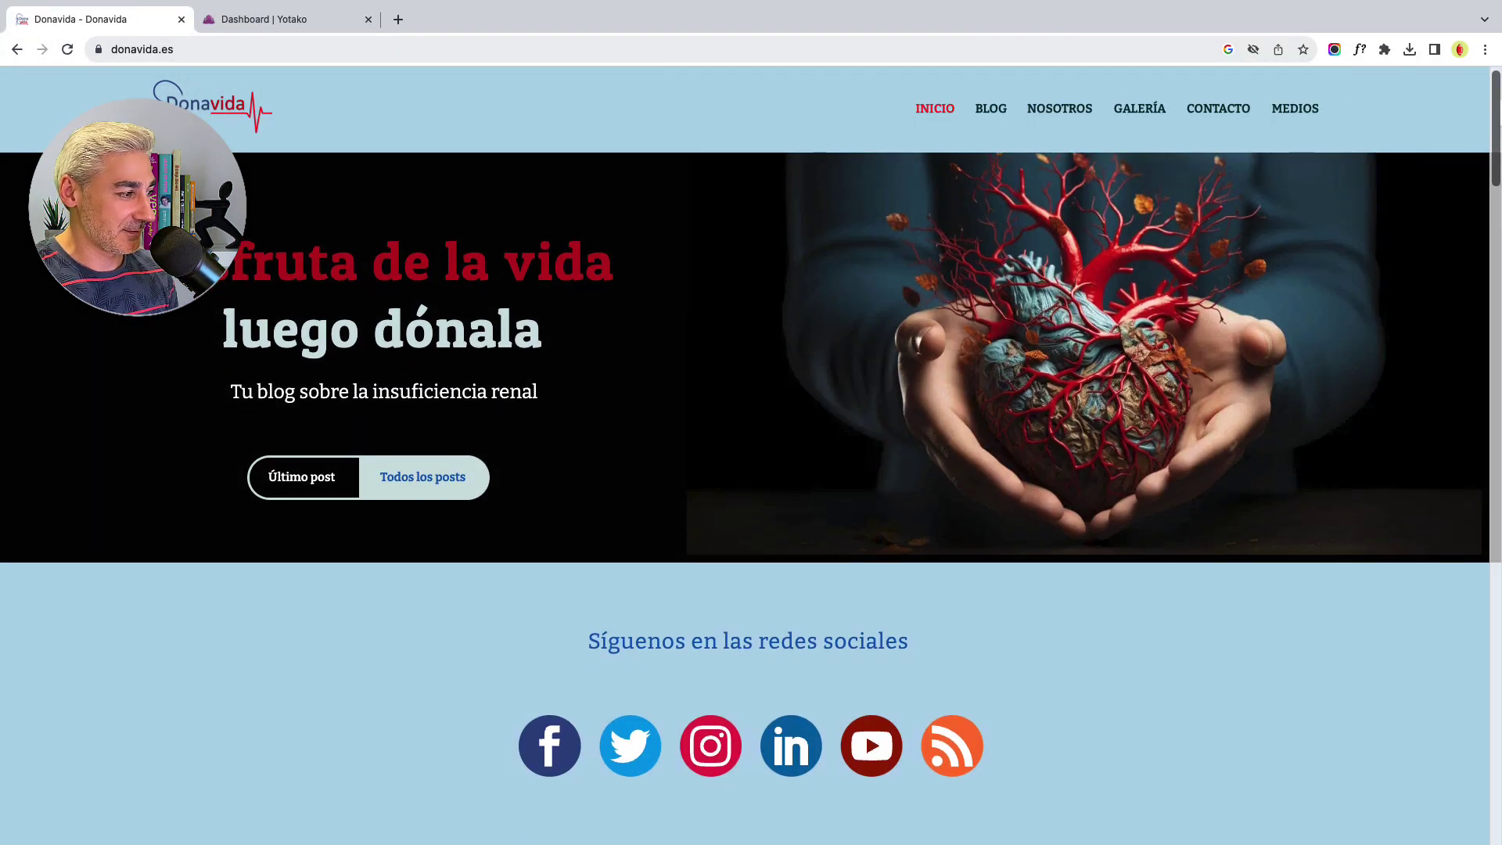
scroll(1484, 132, "down", 6)
scroll(751, 497, "down", 20)
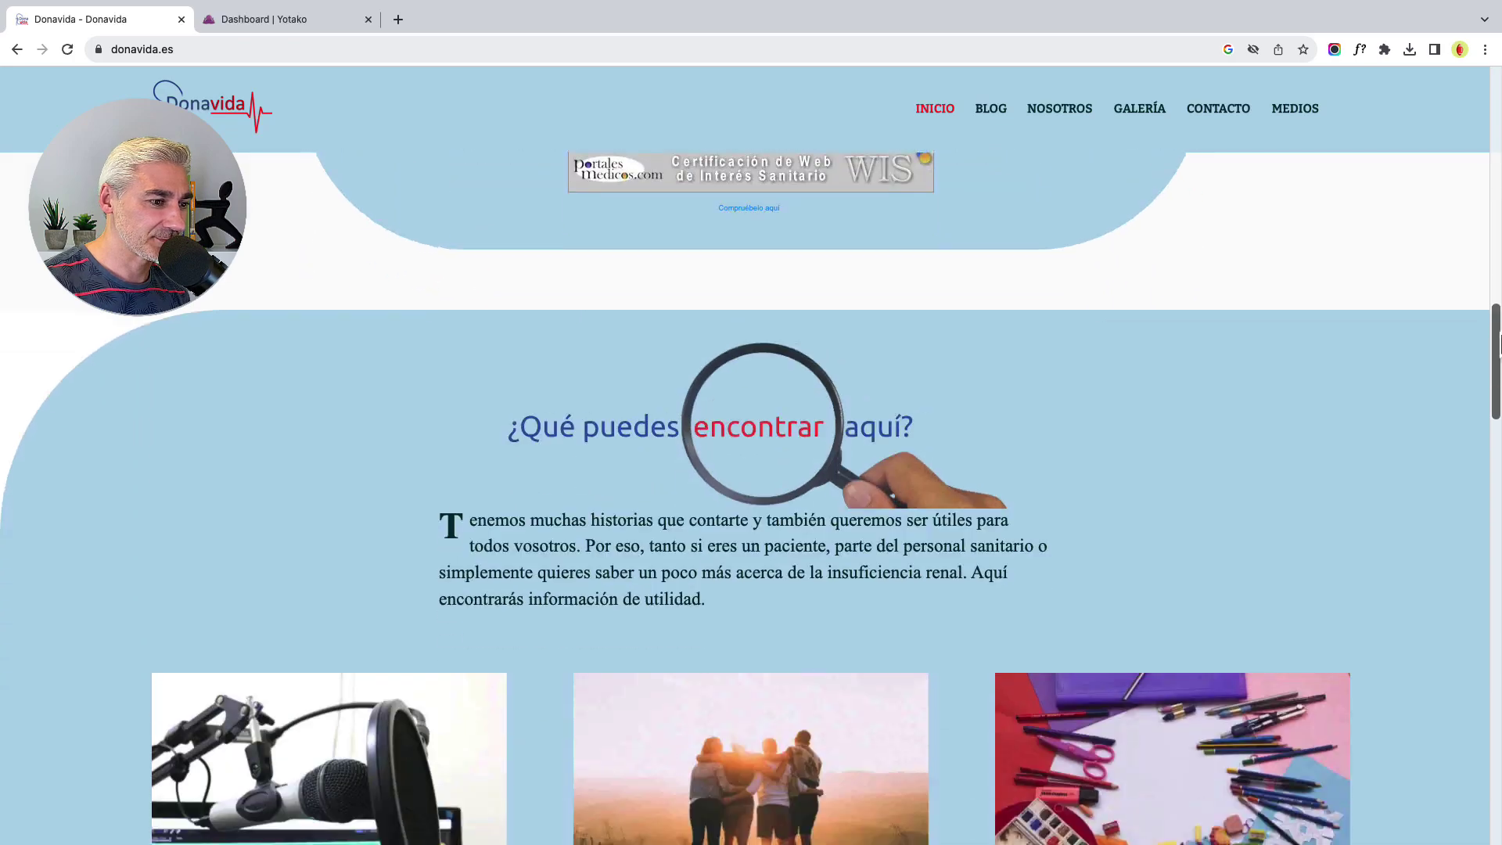
scroll(751, 498, "down", 20)
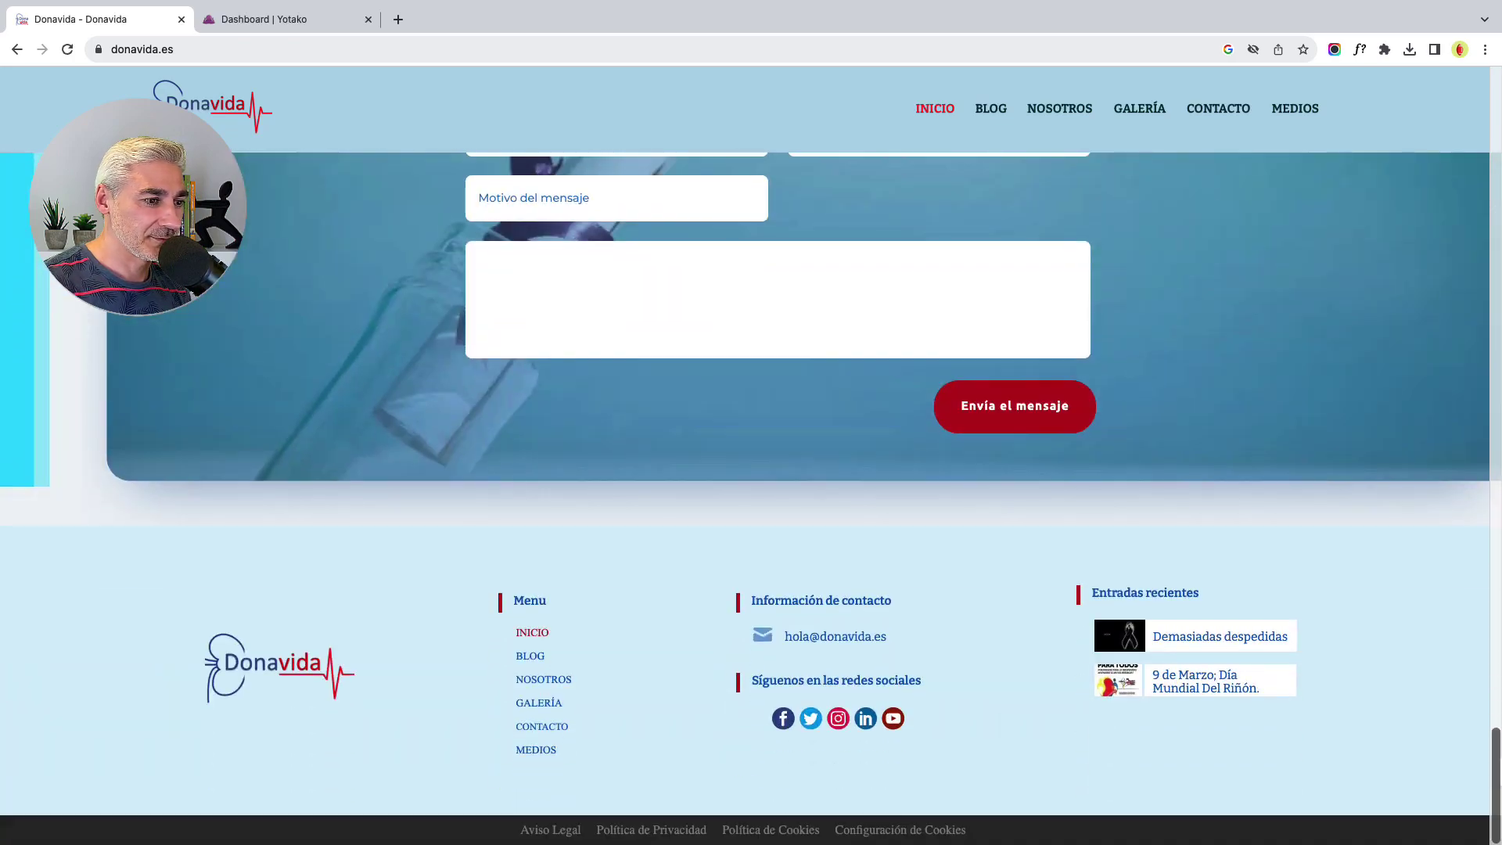
left_click_drag(1493, 742, 1493, 82)
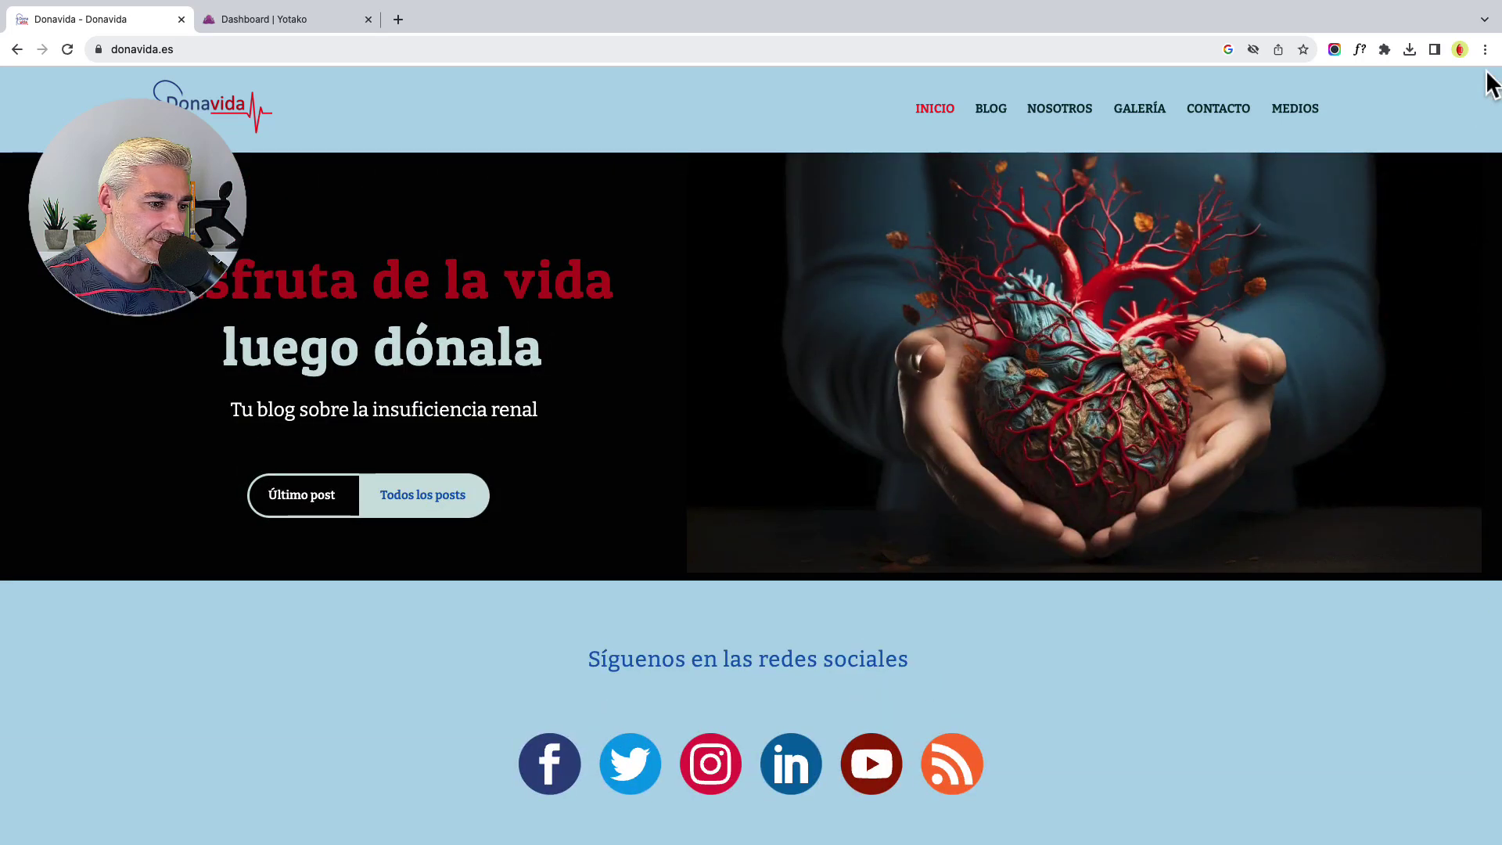